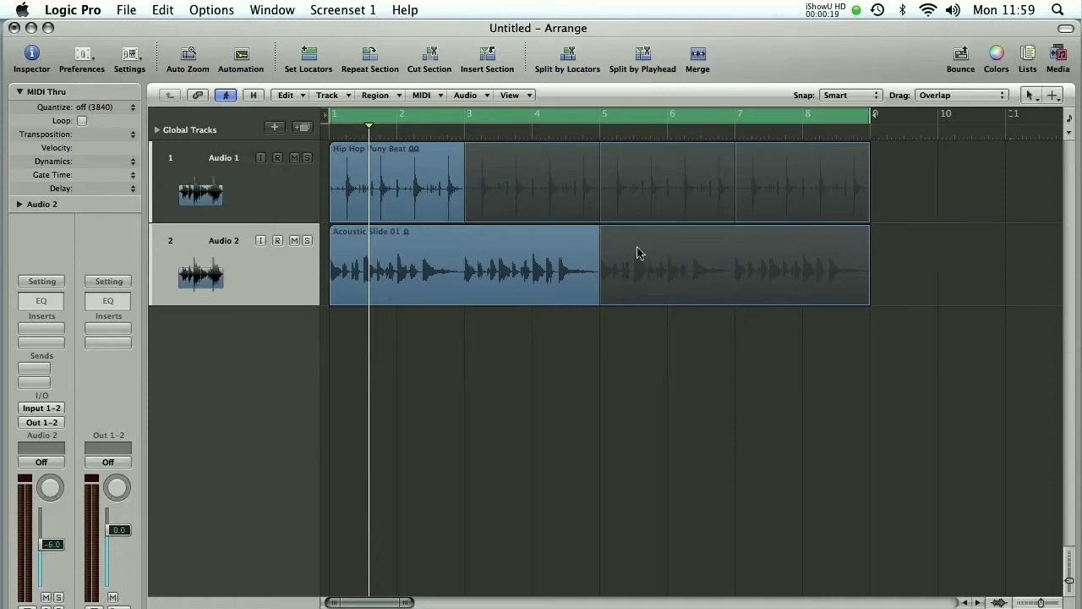
# - Play through the arrangement once, then select the Acoustic Slide 01 guitar region
pyautogui.press('space')
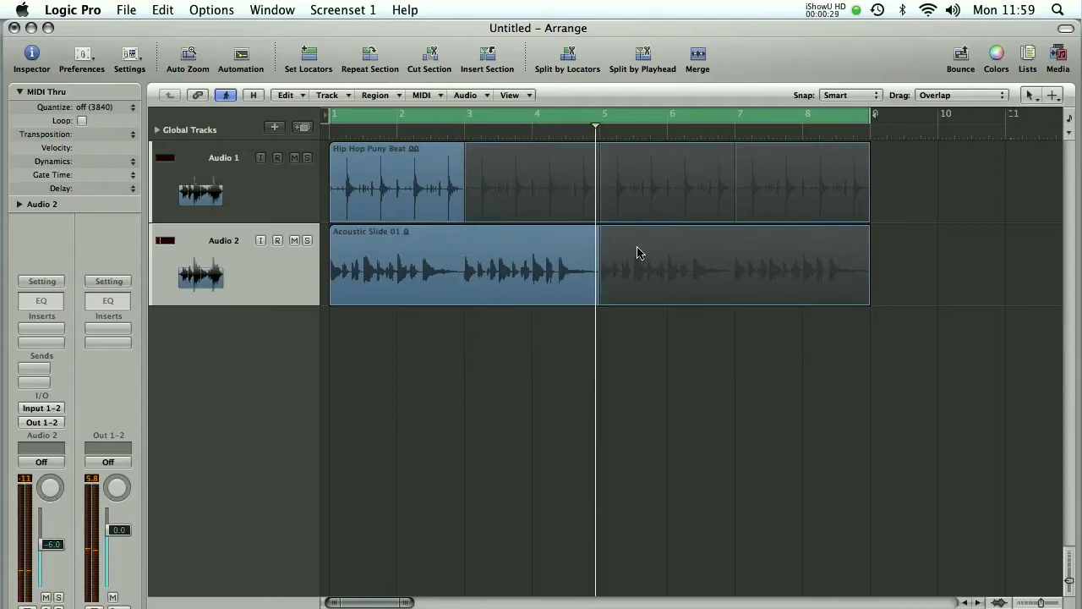
pyautogui.press('space')
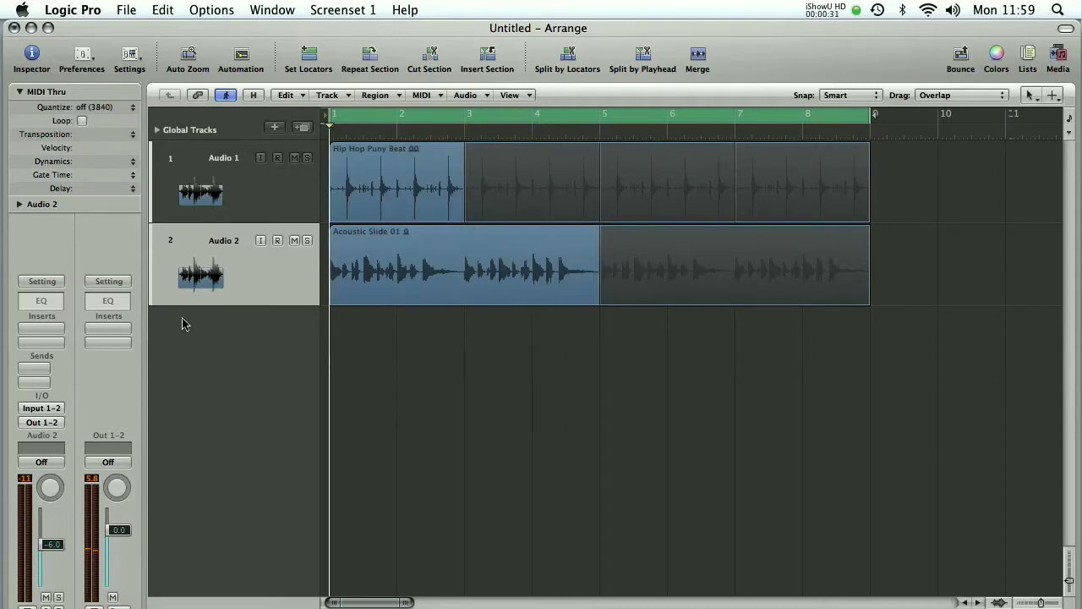
pyautogui.click(189, 263)
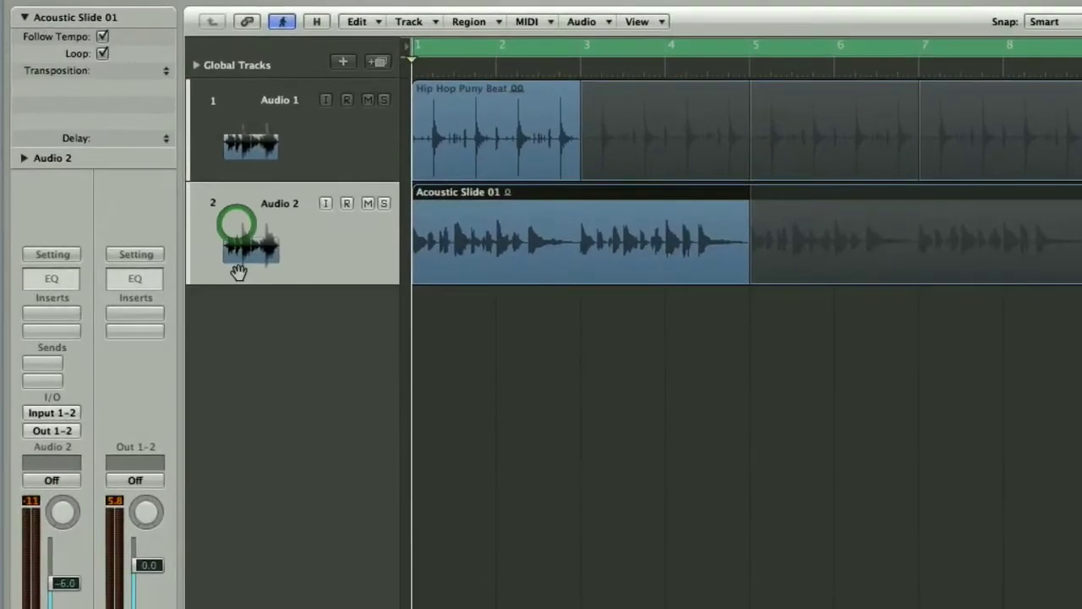
# - Insert a stereo Tape Delay in Audio 2's first insert slot and audition the guitar through it
pyautogui.click(44, 313)
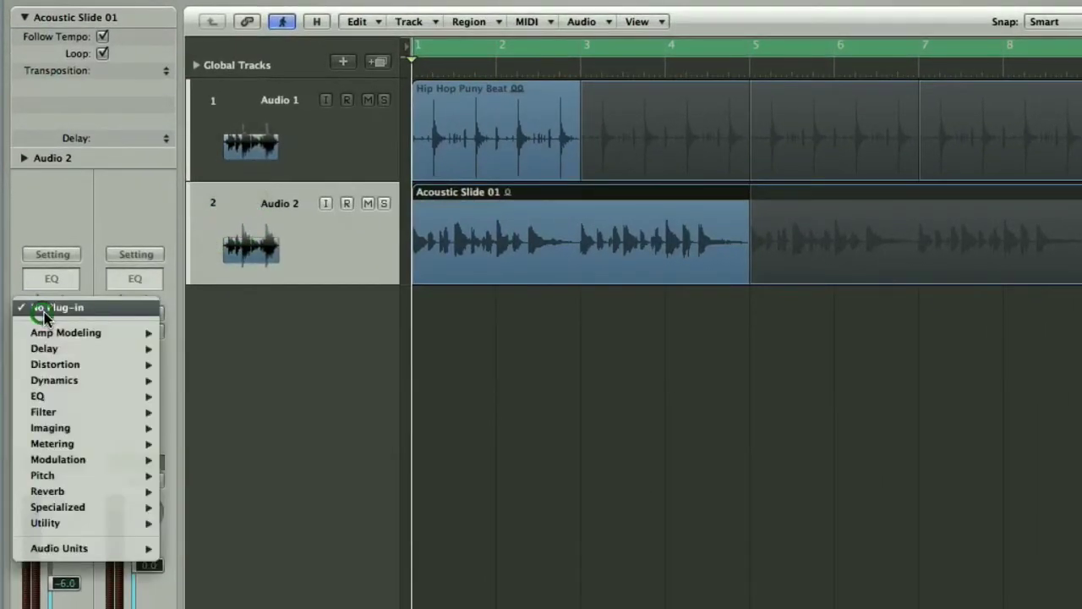
pyautogui.moveTo(135, 350)
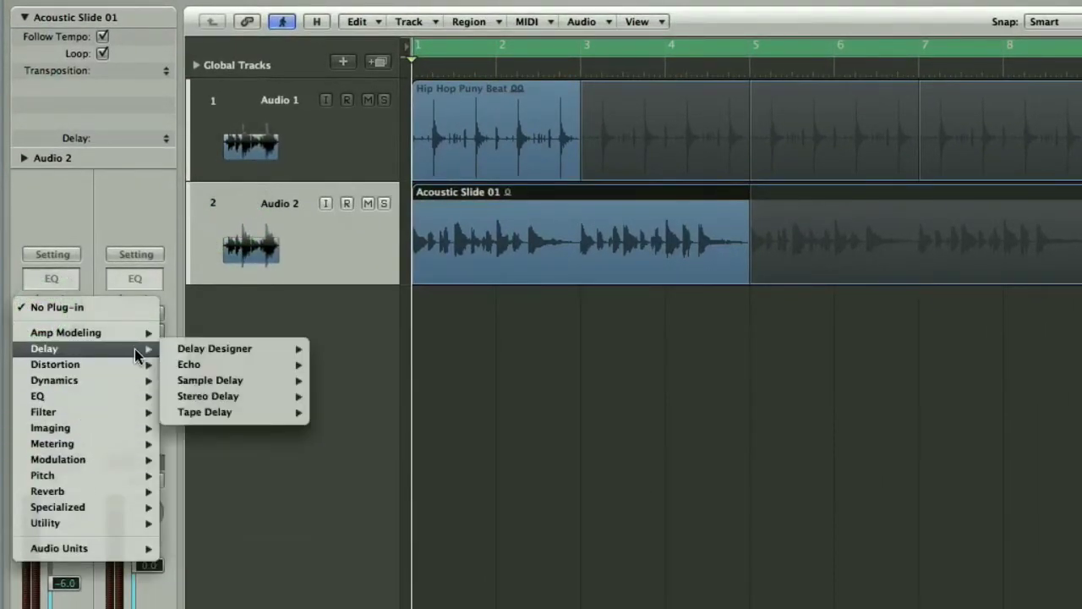
pyautogui.moveTo(266, 412)
pyautogui.click(357, 410)
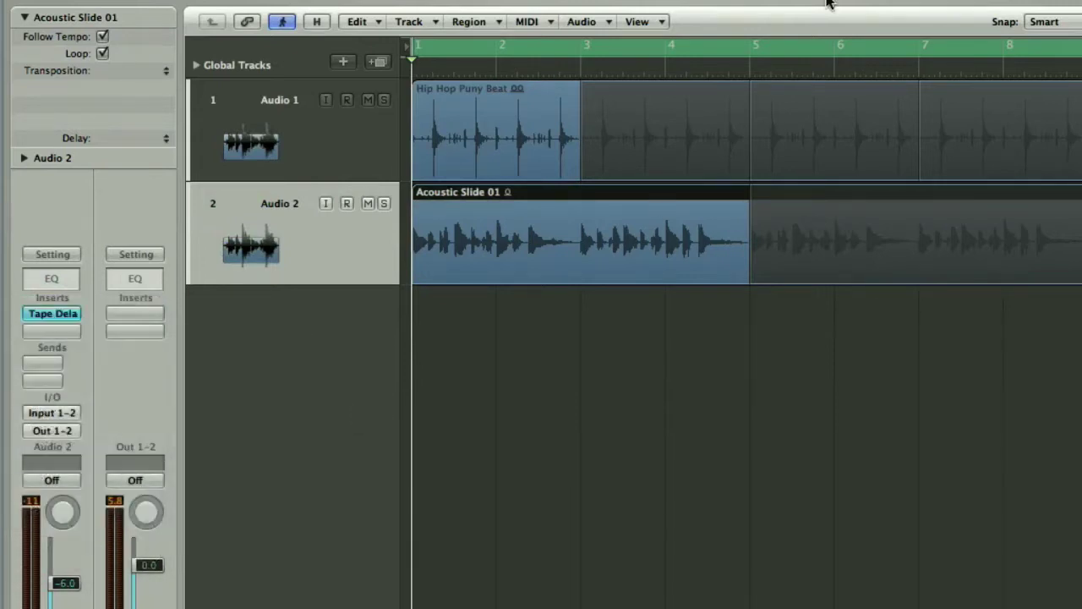
pyautogui.moveTo(364, 5); pyautogui.dragTo(719, 44)
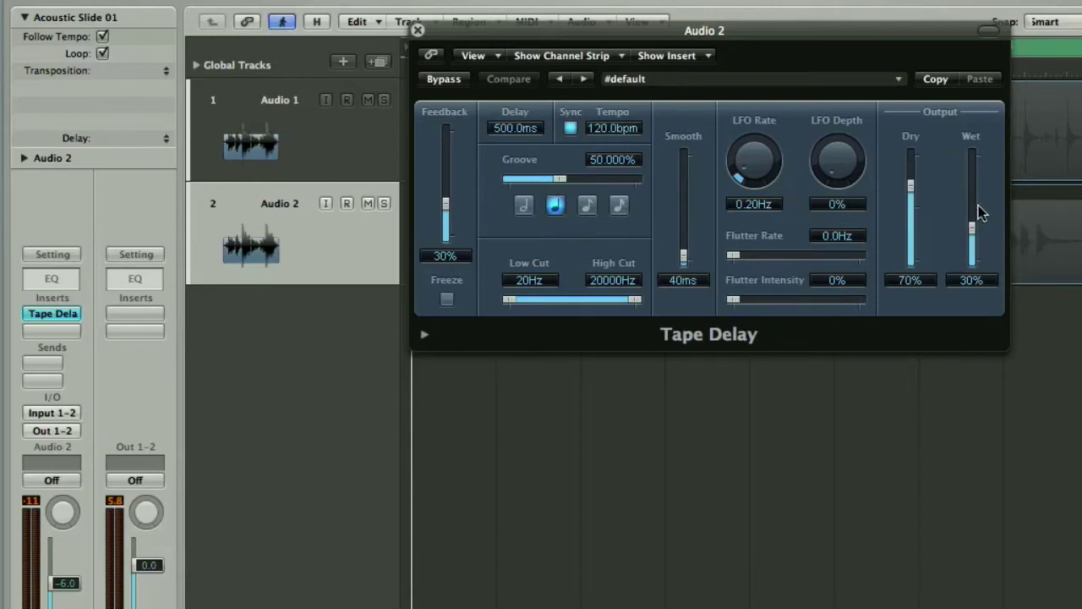
pyautogui.press('space')
# - Close the Tape Delay window and set Audio 2's insert slot to No Plug-in
pyautogui.click(418, 30)
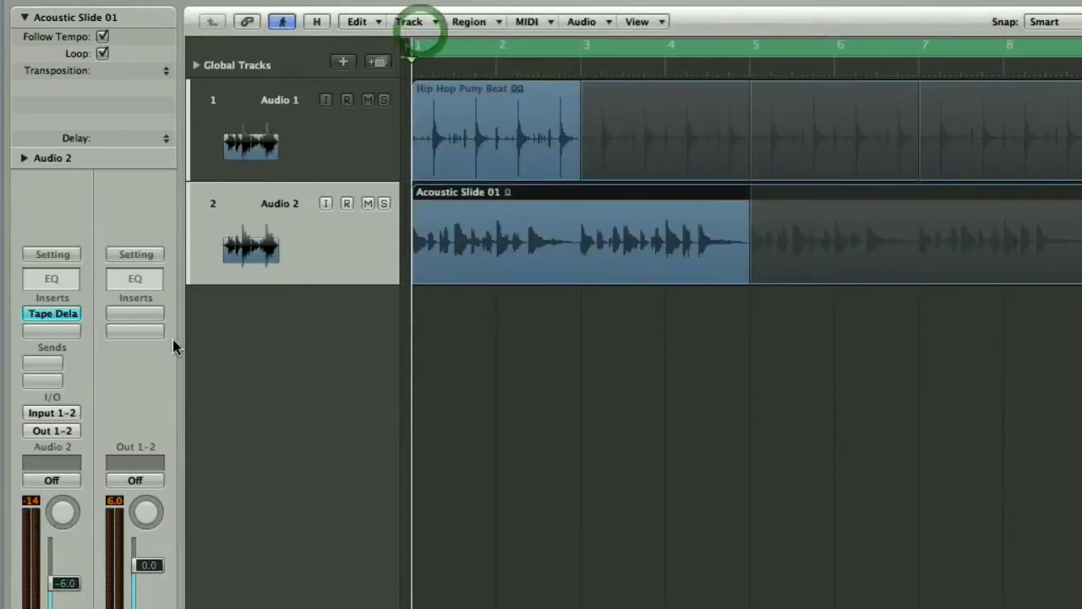
pyautogui.click(73, 314)
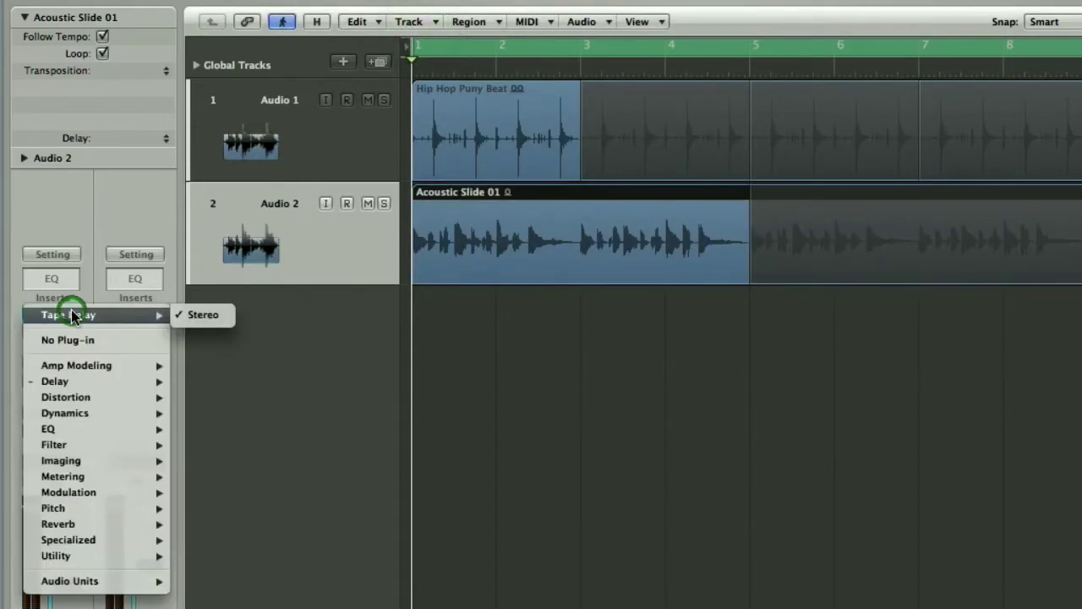
pyautogui.click(71, 343)
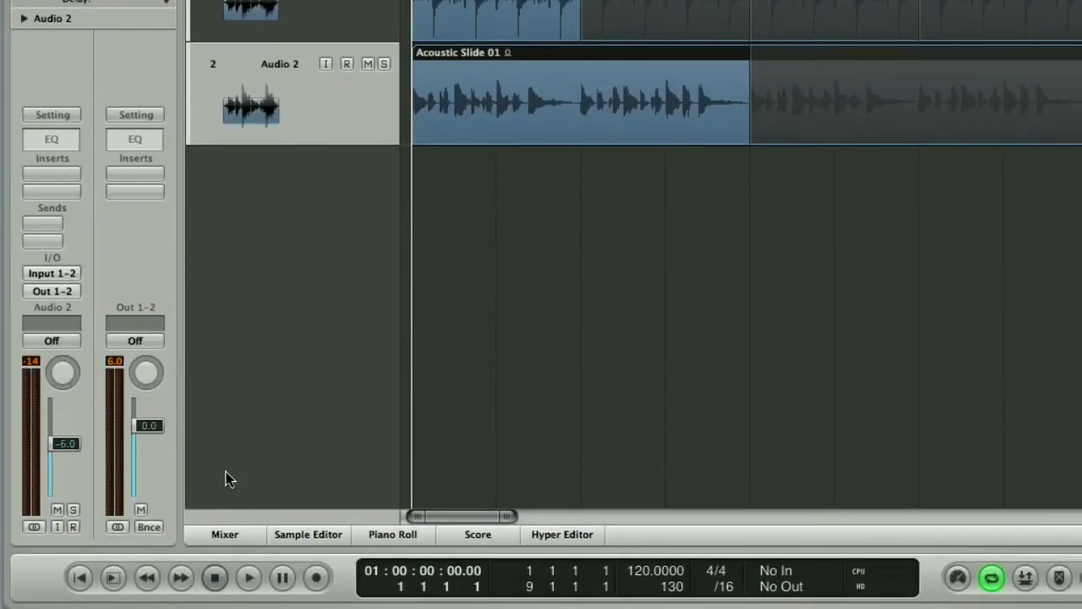
# - In the Mixer, give Audio 2 a Send to Bus 1, creating the Aux 1 return
pyautogui.click(219, 533)
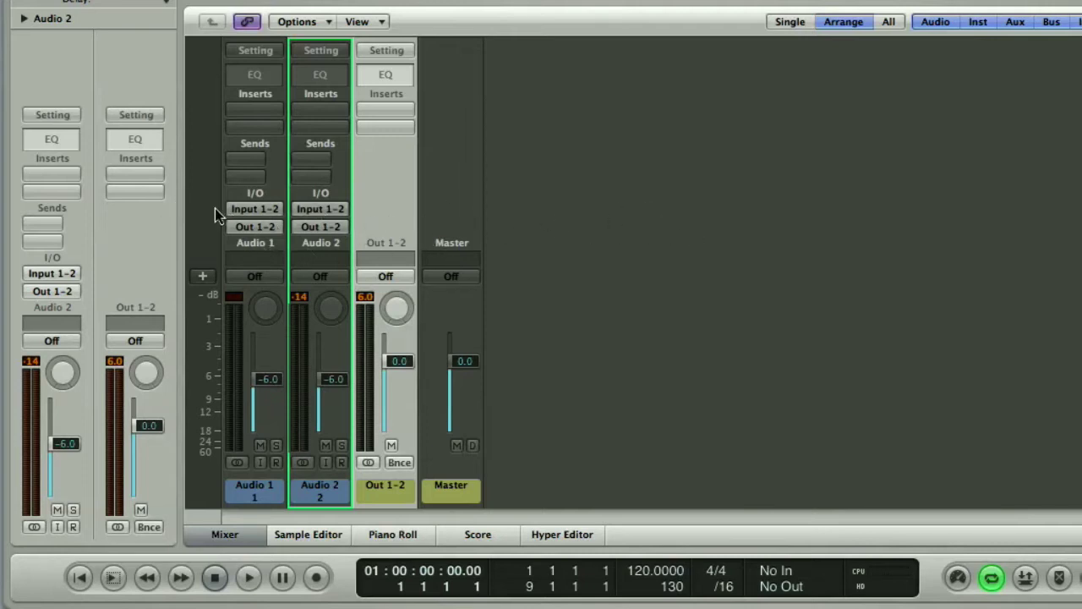
pyautogui.click(39, 222)
pyautogui.moveTo(40, 242)
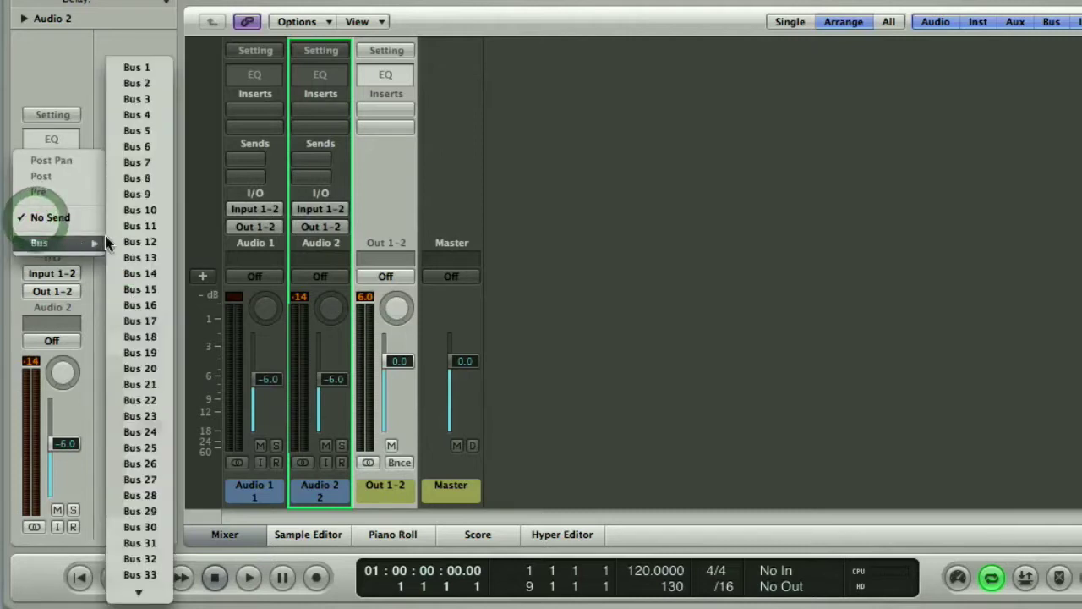
pyautogui.click(131, 69)
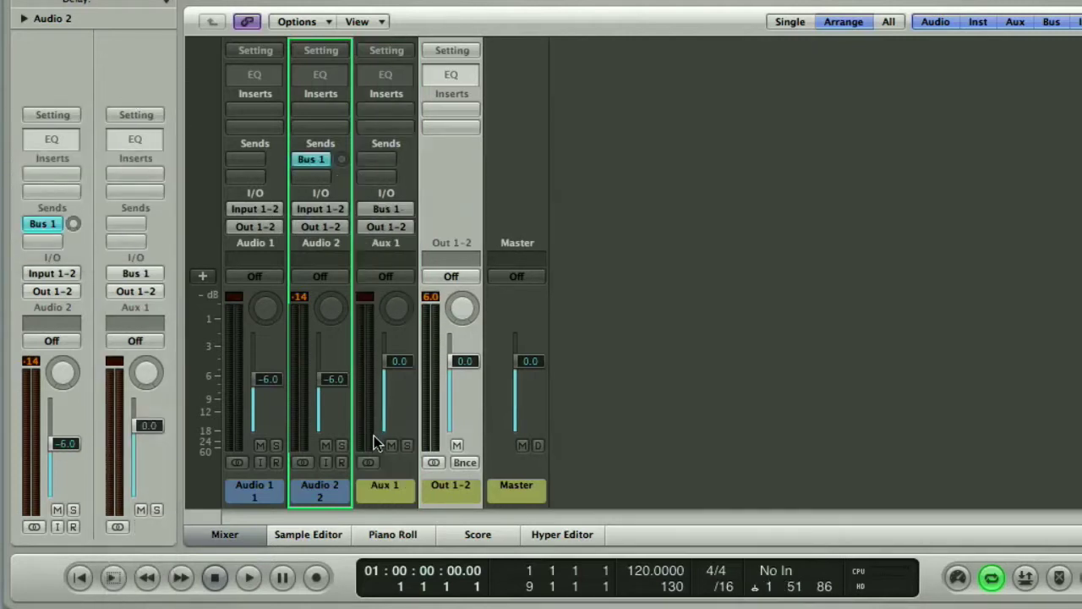
# - Add a stereo Tape Delay at 0% dry, 100% wet on Aux 1, and set Audio 2's Bus 1 send level
pyautogui.click(385, 106)
pyautogui.moveTo(427, 146)
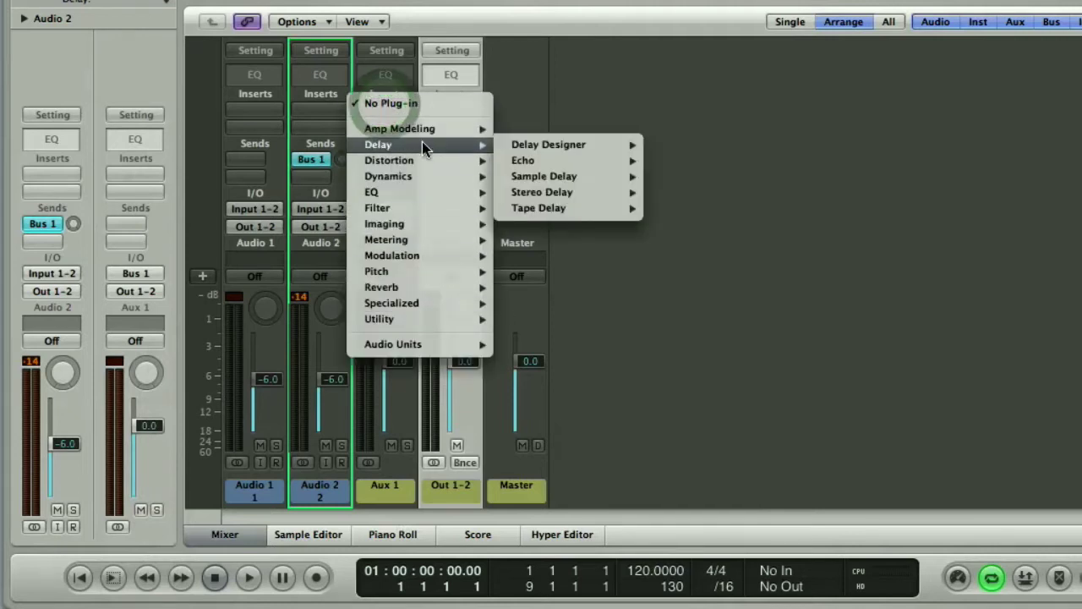
pyautogui.moveTo(619, 208)
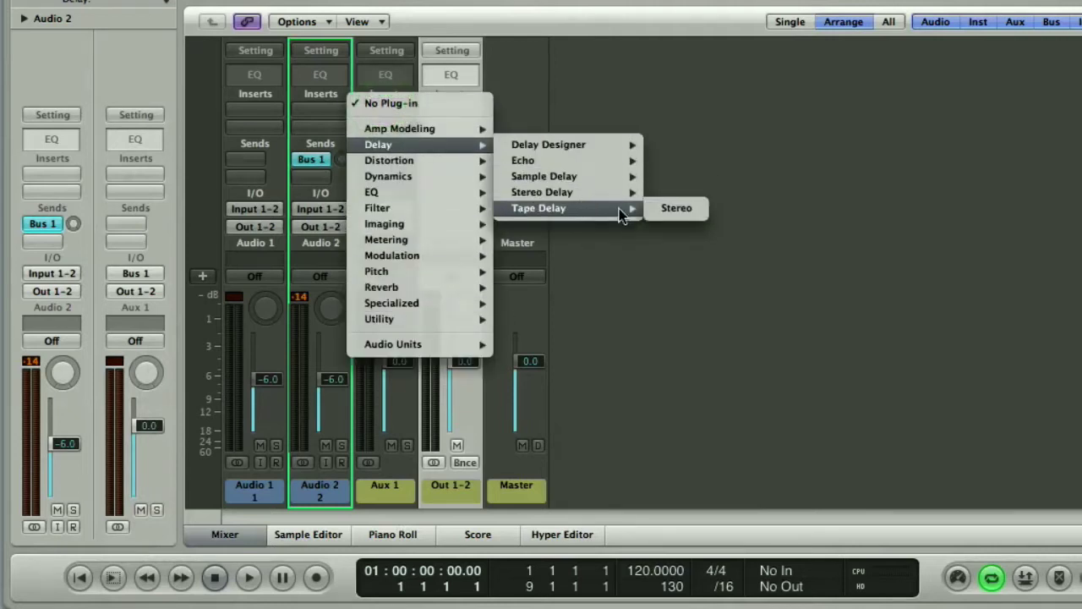
pyautogui.click(696, 208)
pyautogui.moveTo(398, 2); pyautogui.dragTo(924, 119)
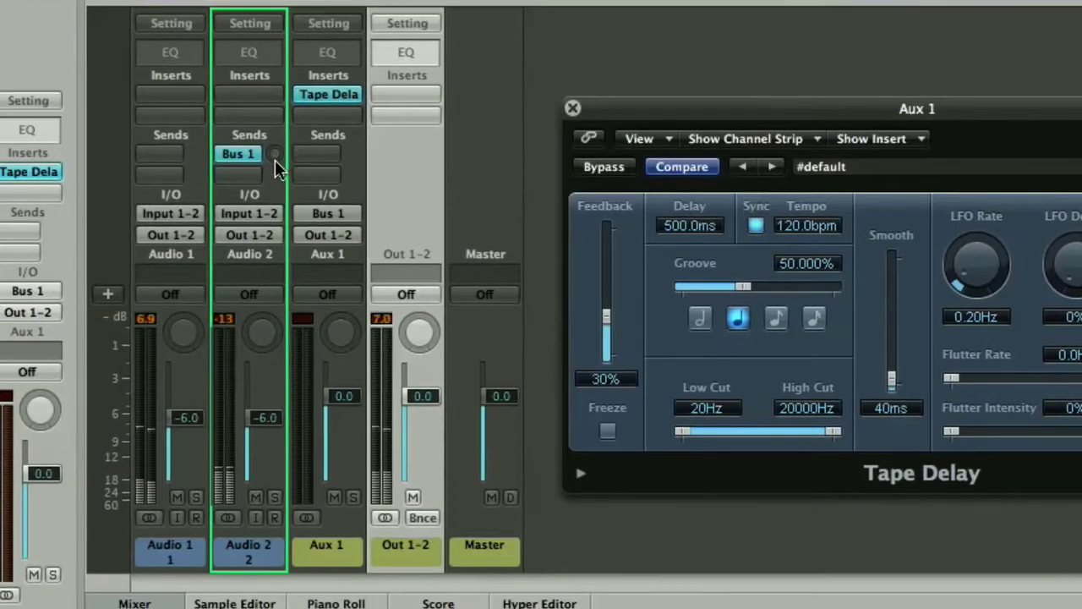
pyautogui.moveTo(276, 157); pyautogui.dragTo(300, 211)
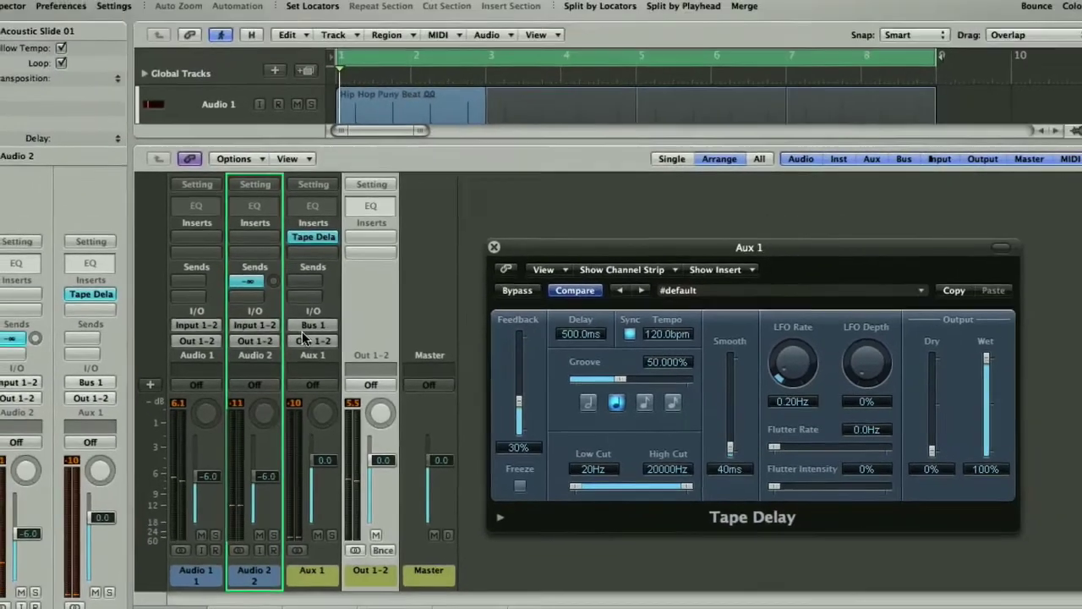
pyautogui.moveTo(303, 339); pyautogui.dragTo(303, 339)
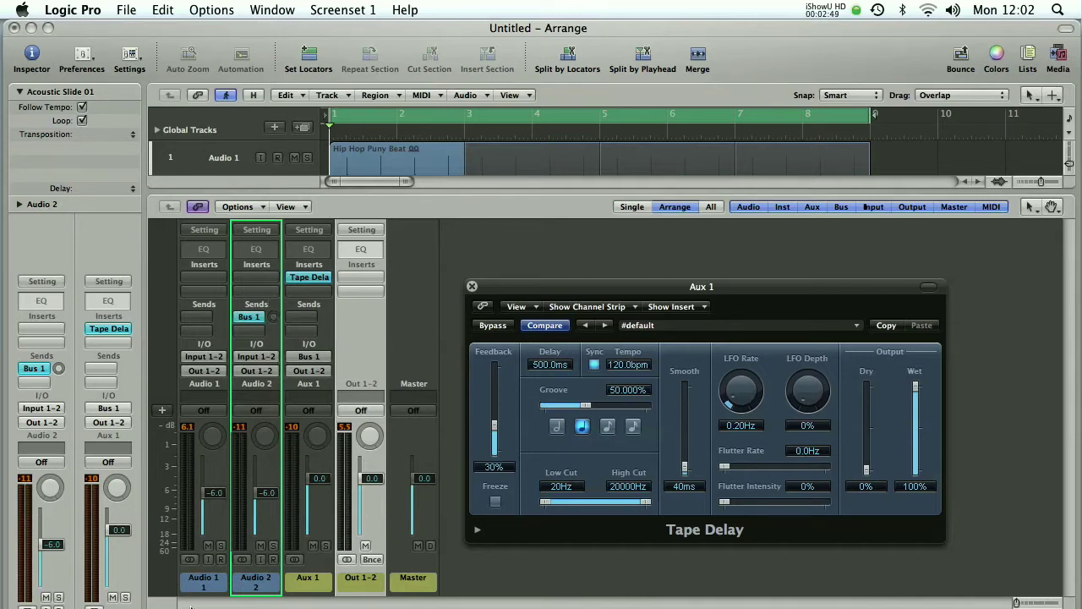
# - Close the Mixer and the Aux 1 Tape Delay window to show both audio tracks
pyautogui.click(252, 603)
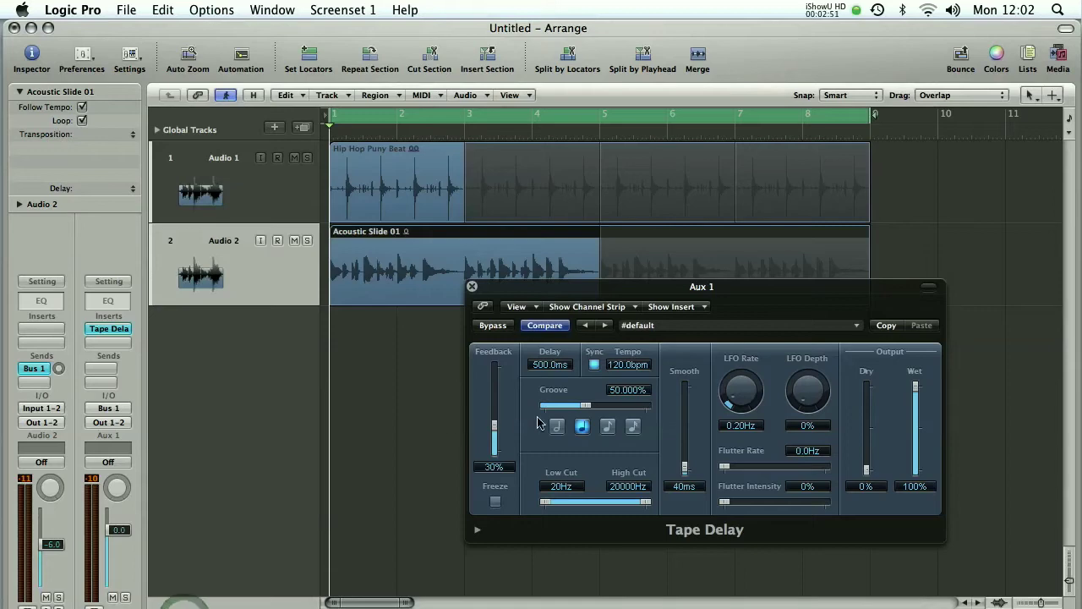
pyautogui.click(473, 289)
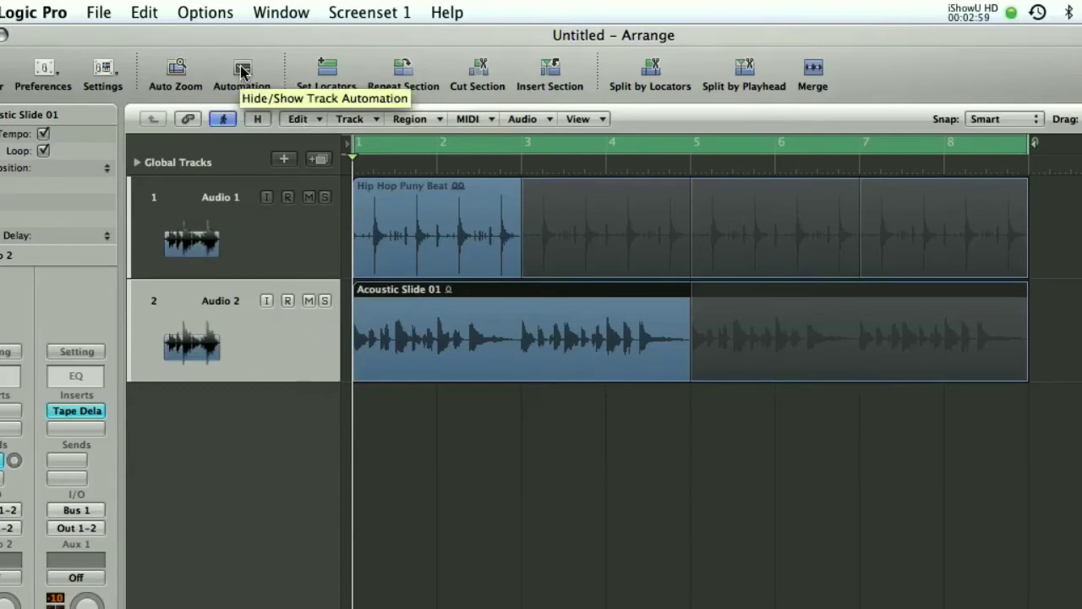
# - Turn on automation view and switch Audio 2's lane from Volume to Main > Send 1
pyautogui.click(243, 71)
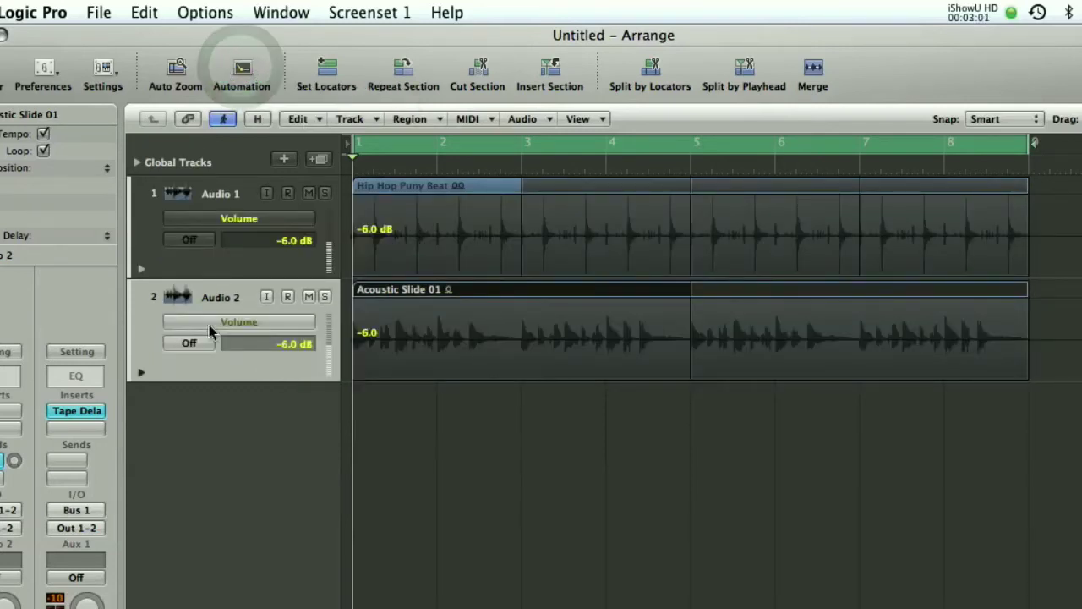
pyautogui.click(264, 326)
pyautogui.moveTo(262, 274)
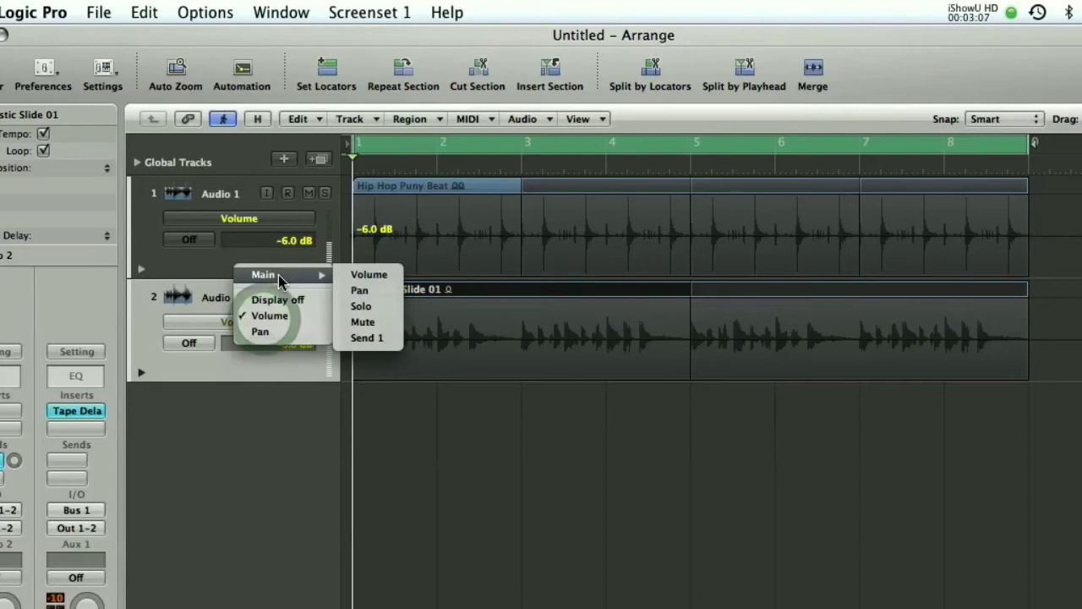
pyautogui.click(372, 340)
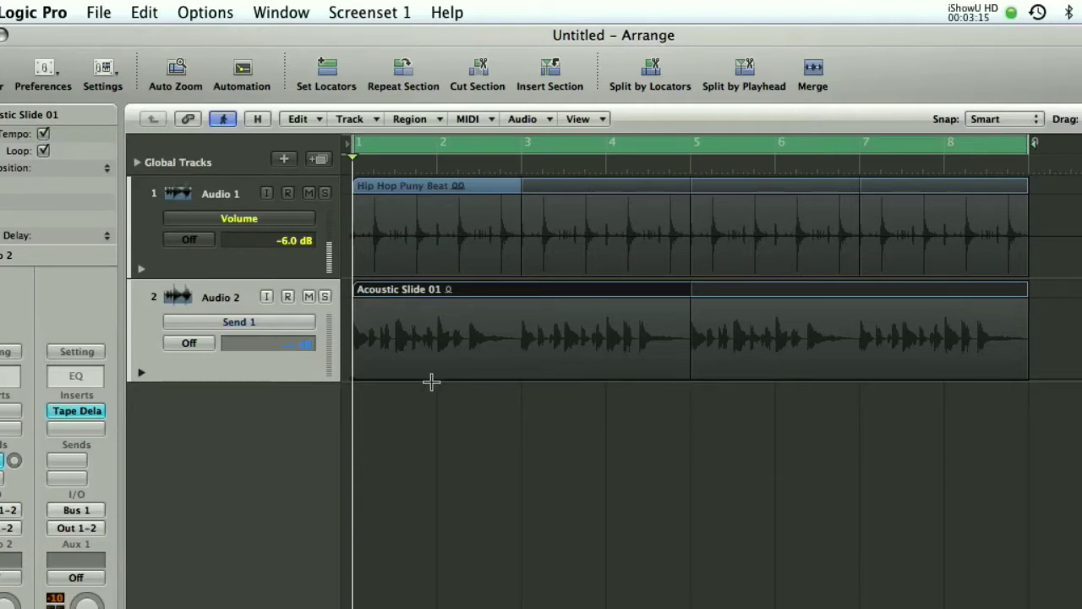
# - Draw a 0.0 dB Send 1 plateau just before bar 3, dropping to −∞ at bar 3, and play it back
pyautogui.hotkey('ctrl', 'Down')
pyautogui.hotkey('ctrl', 'Down')
pyautogui.hotkey('ctrl', 'Right')
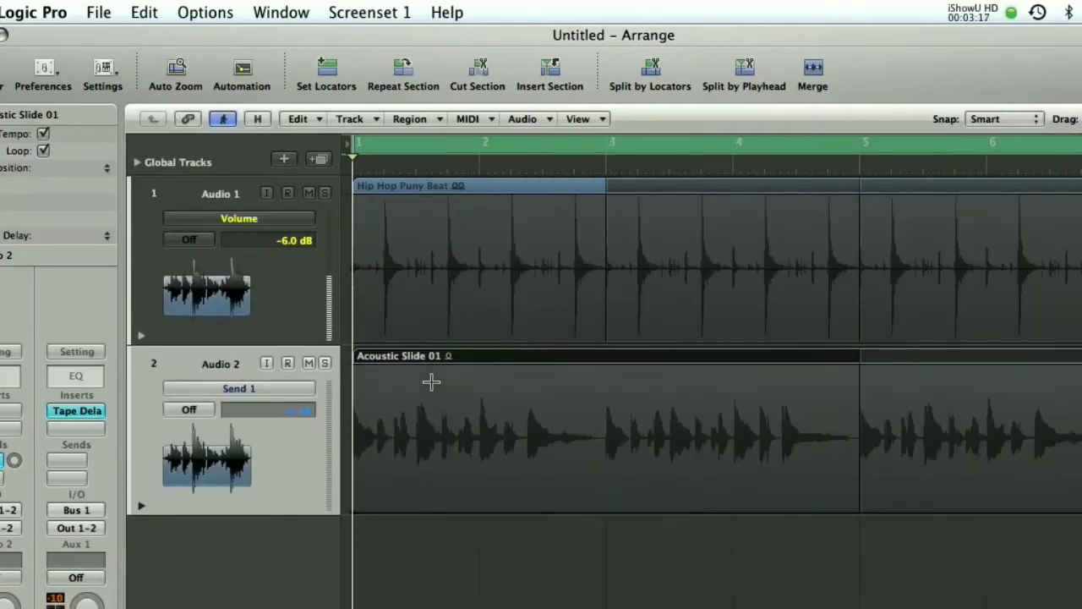
pyautogui.click(519, 517)
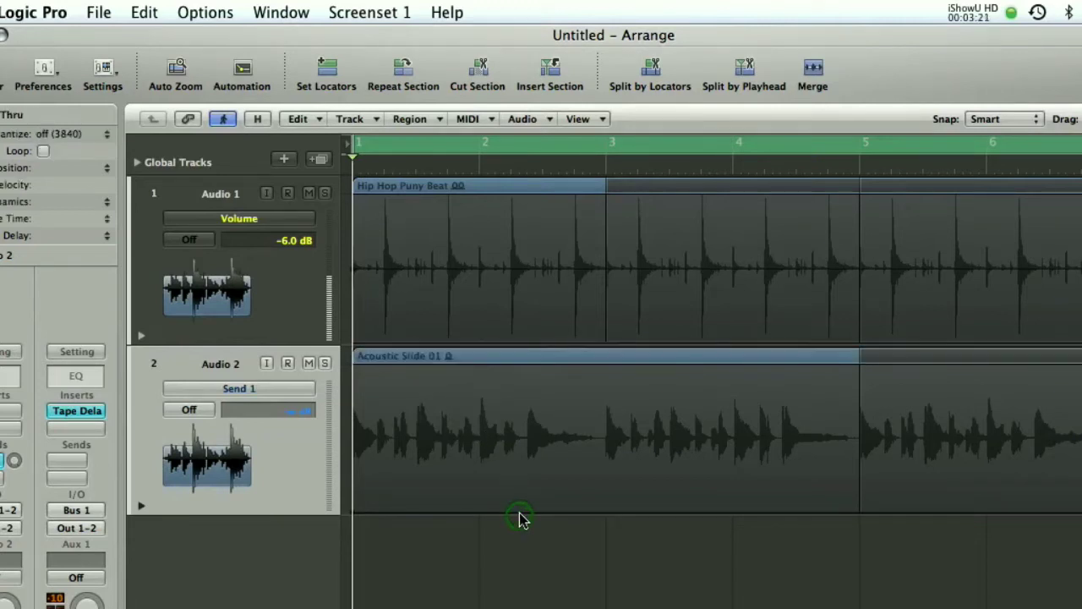
pyautogui.press('a')
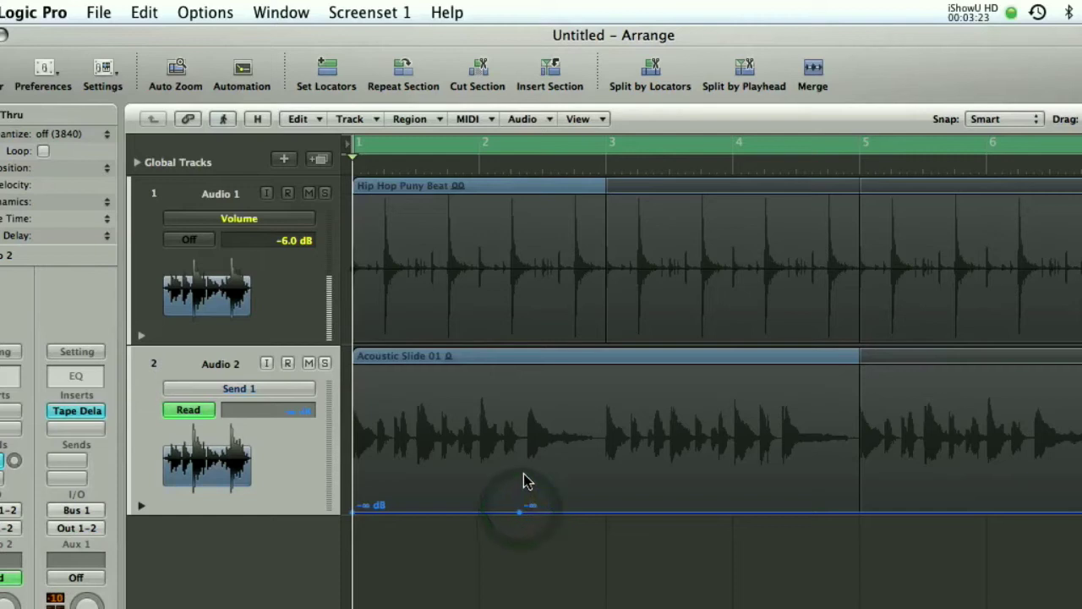
pyautogui.moveTo(525, 480); pyautogui.dragTo(525, 410)
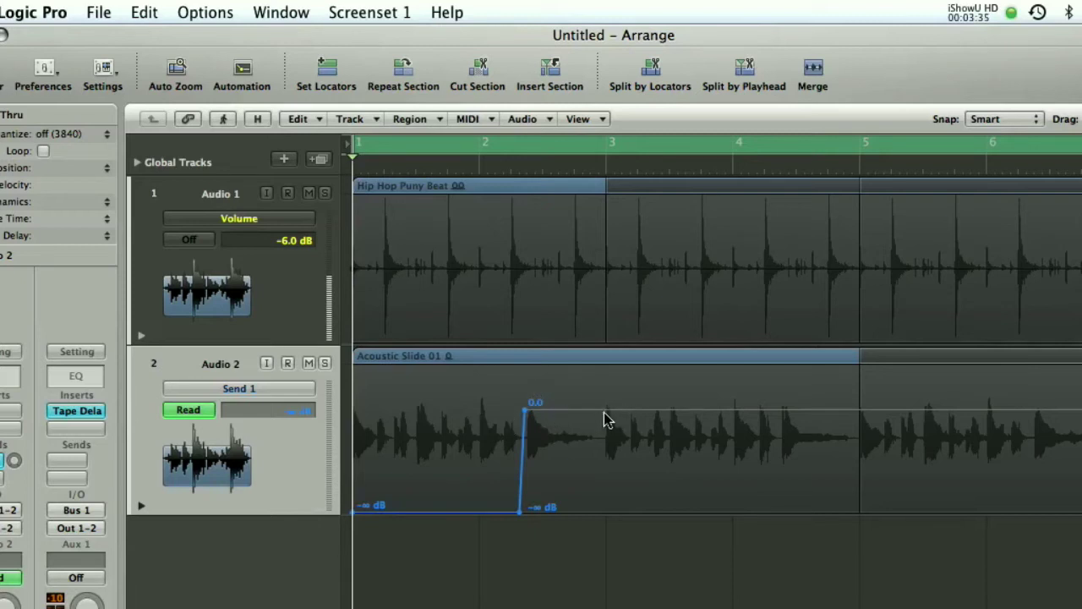
pyautogui.moveTo(607, 414); pyautogui.dragTo(606, 512)
pyautogui.press('space')
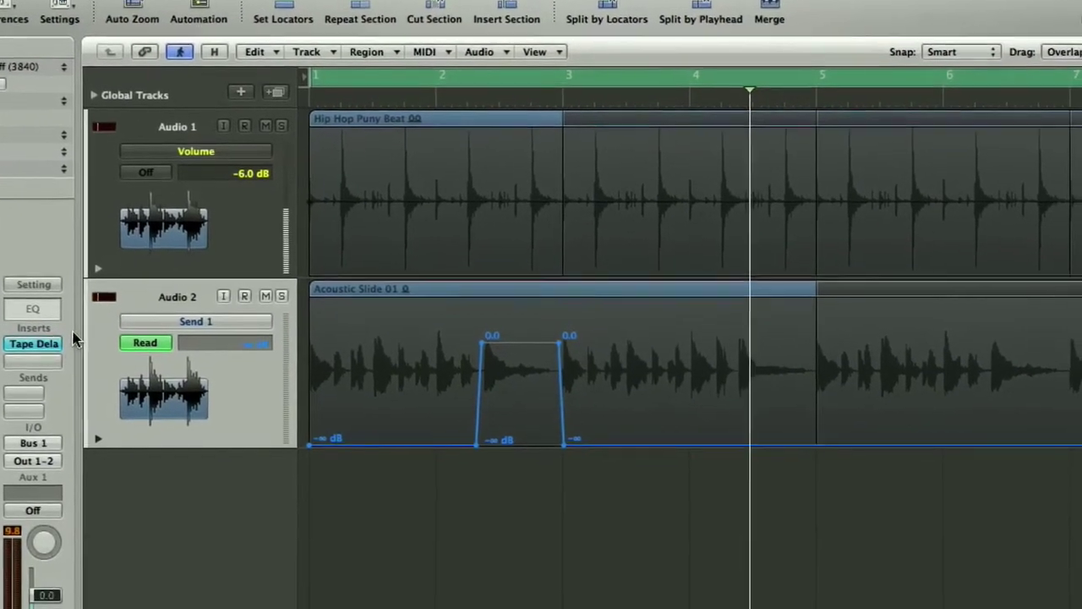
# - Reopen the Aux 1 Tape Delay, try half-note sync, then settle on a quarter-note 500 ms delay
pyautogui.click(38, 343)
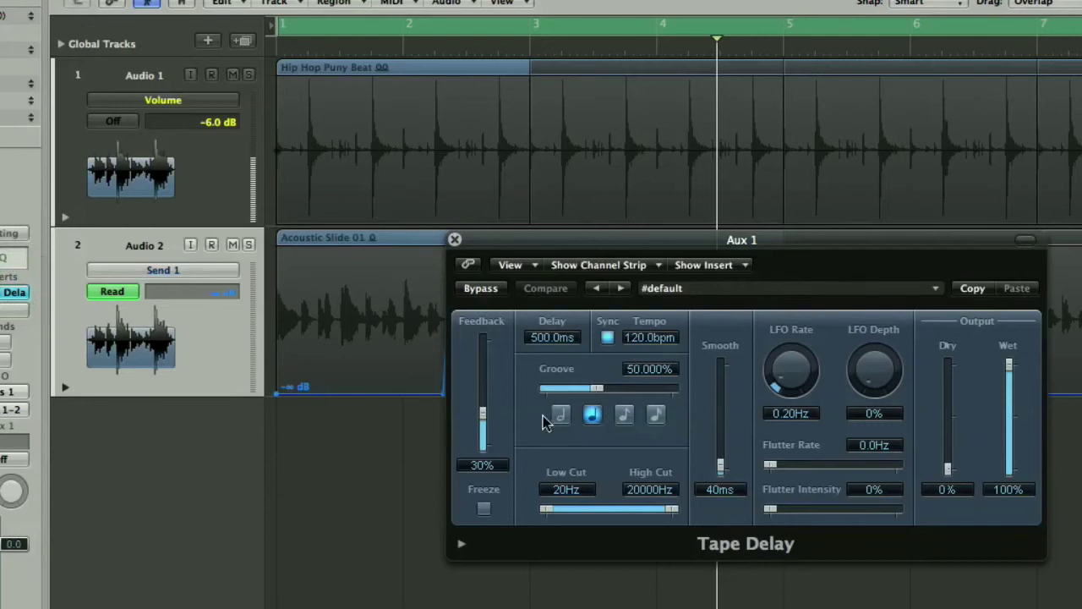
pyautogui.click(561, 416)
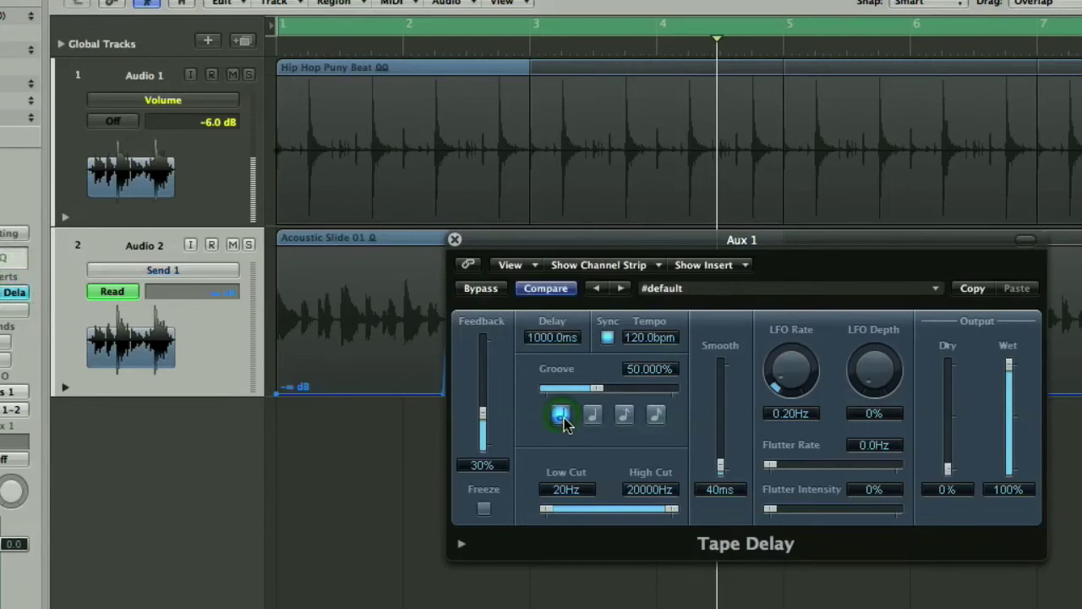
pyautogui.press('Return')
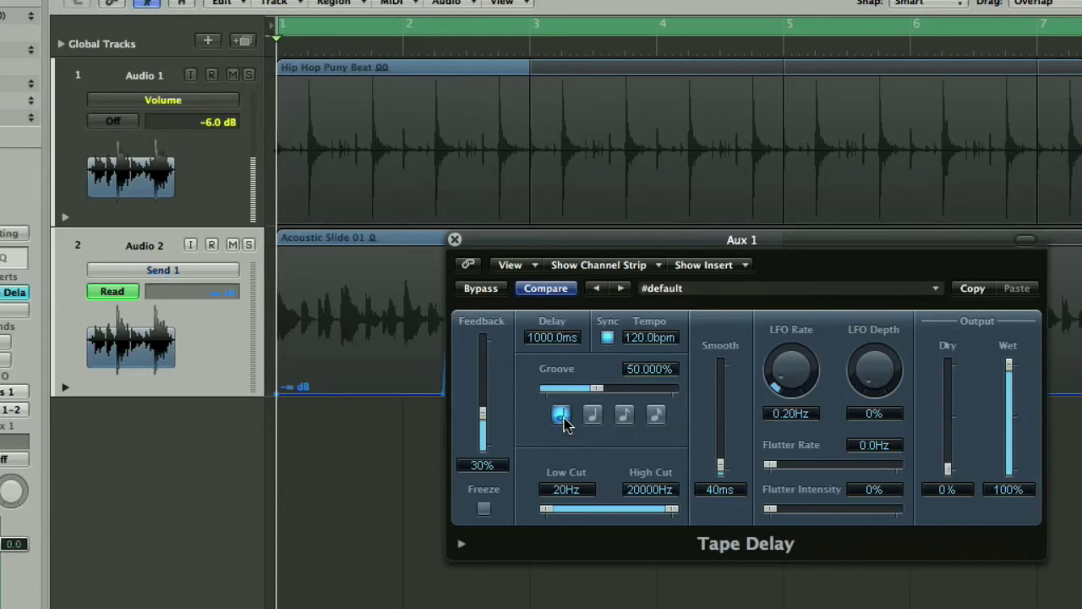
pyautogui.press('space')
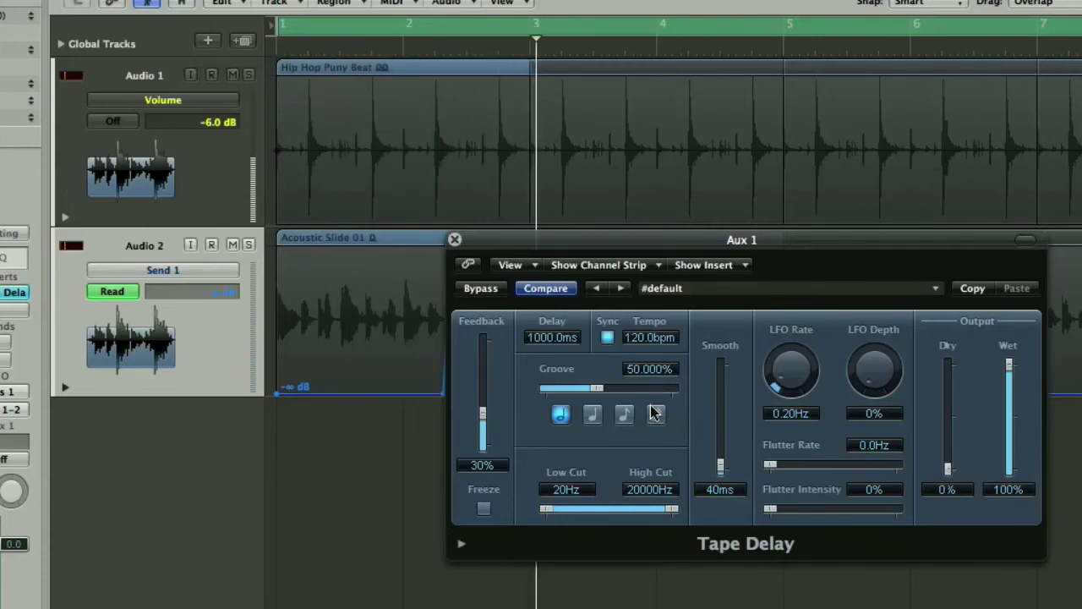
pyautogui.click(592, 413)
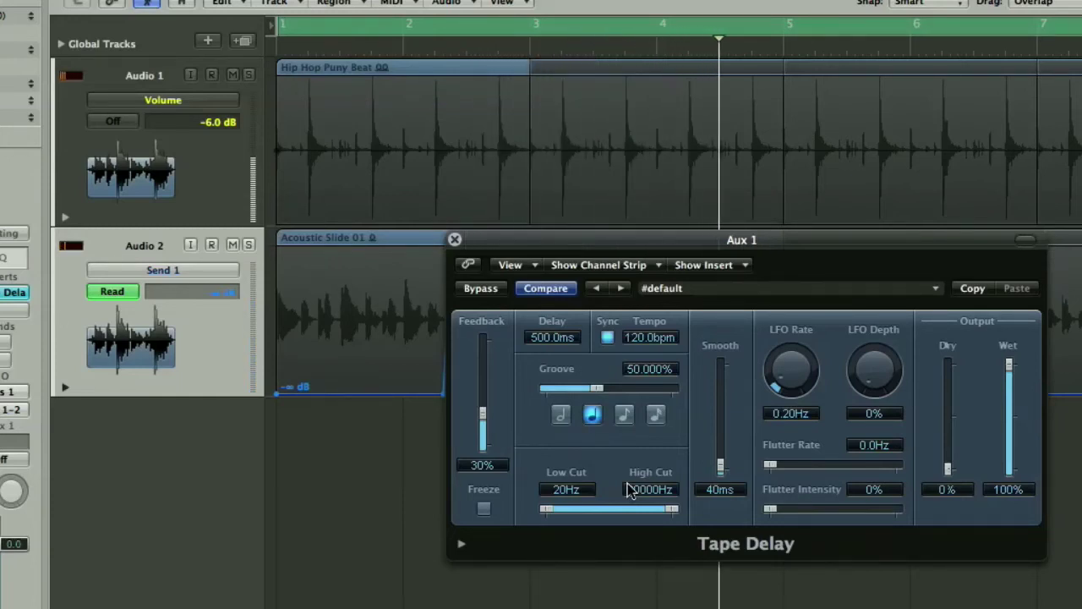
pyautogui.press('space')
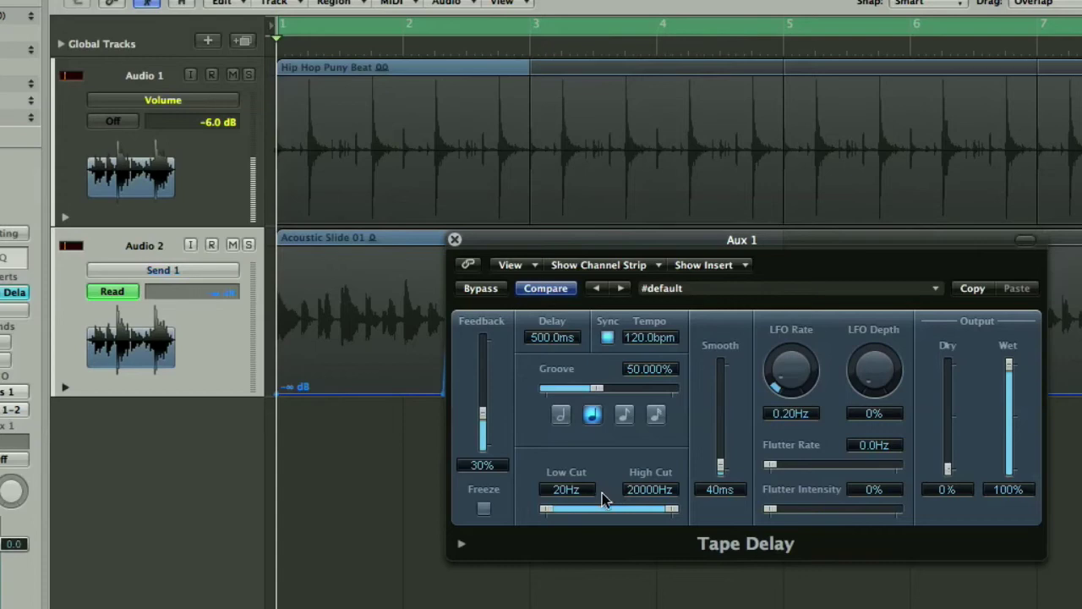
# - Lower the riff-end send to −6.0 dB and narrow the delay's Low/High Cut to 520 Hz–6600 Hz
pyautogui.moveTo(613, 246); pyautogui.dragTo(693, 162)
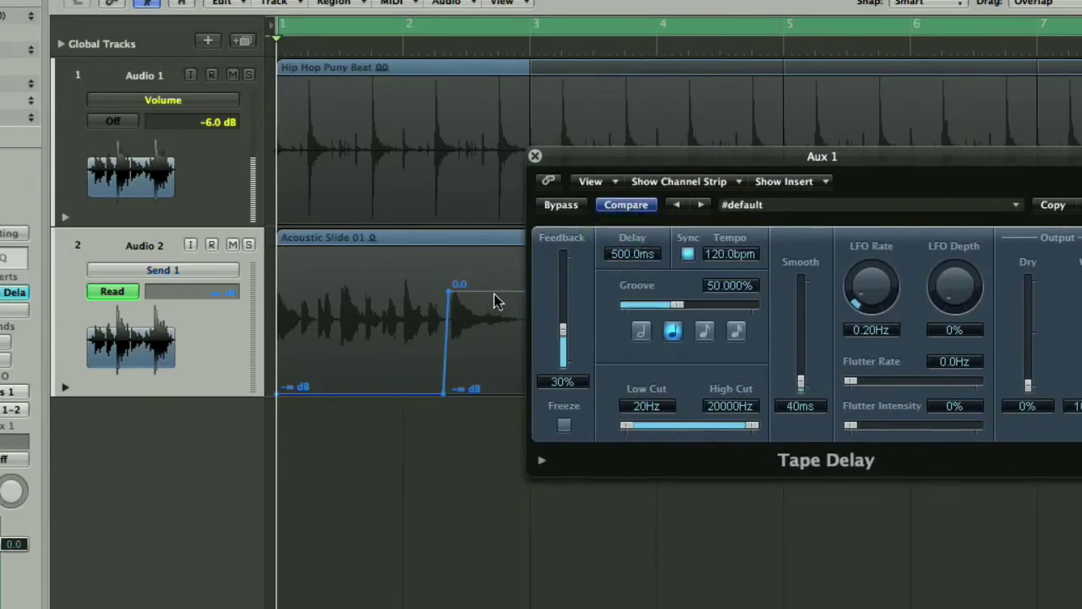
pyautogui.moveTo(497, 302); pyautogui.dragTo(490, 326)
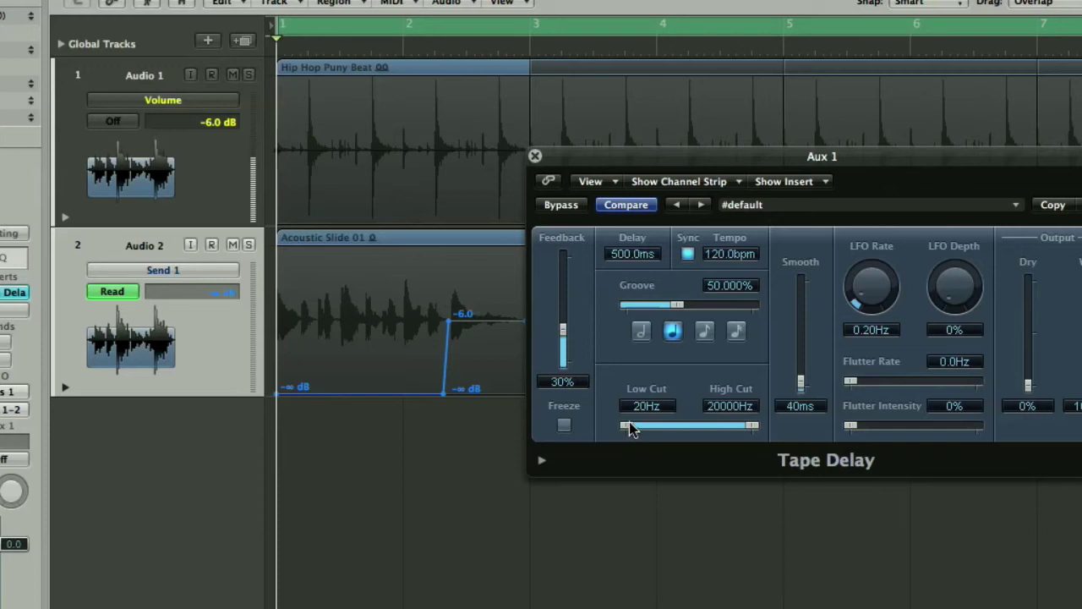
pyautogui.moveTo(655, 422); pyautogui.dragTo(663, 422)
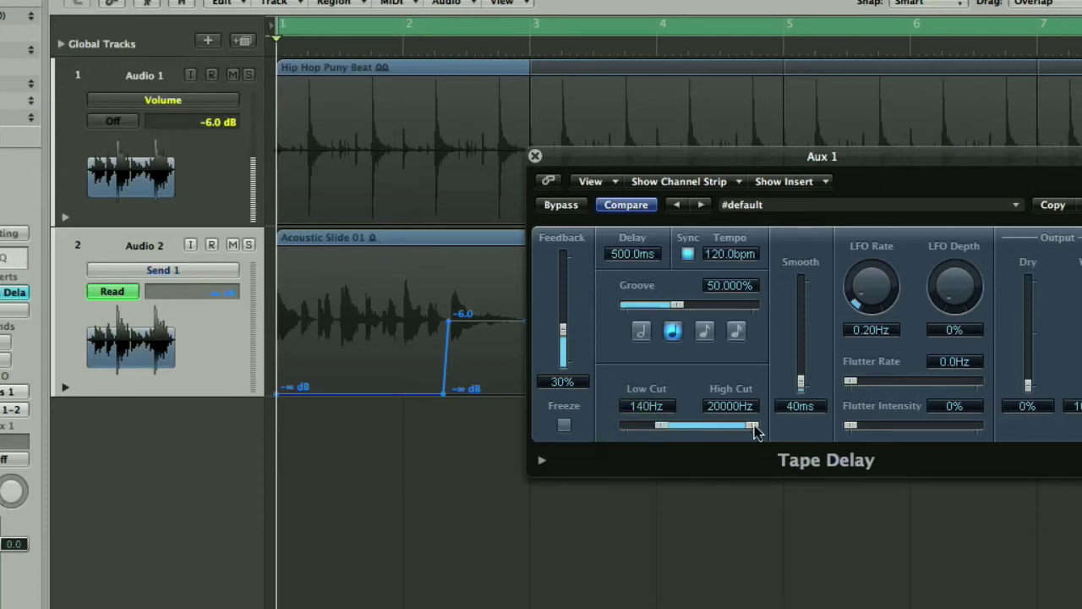
pyautogui.moveTo(748, 430); pyautogui.dragTo(741, 431)
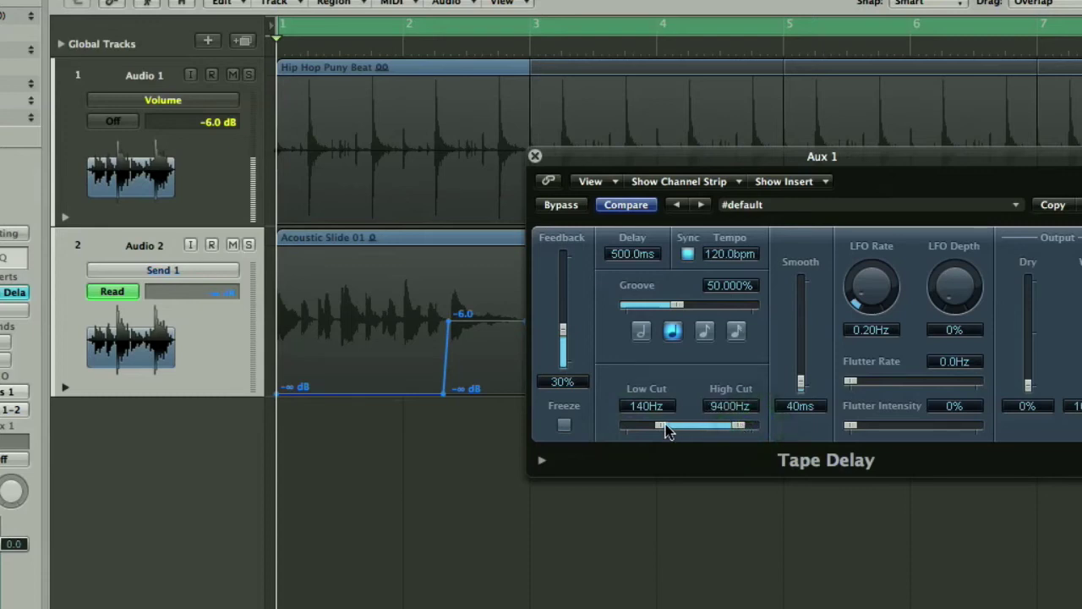
pyautogui.moveTo(739, 426); pyautogui.dragTo(734, 427)
pyautogui.press('space')
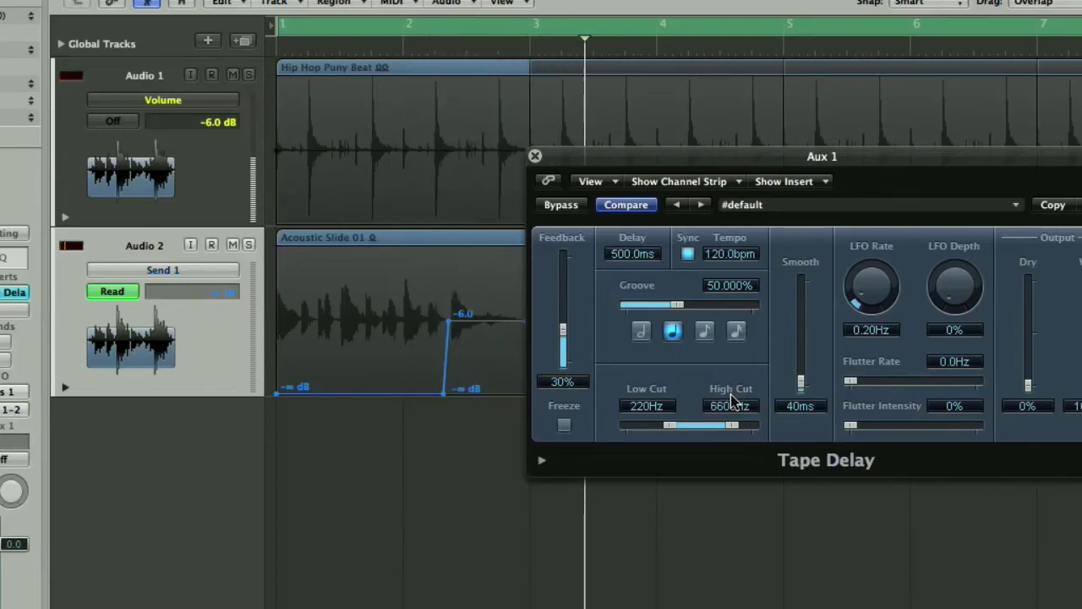
pyautogui.press('space')
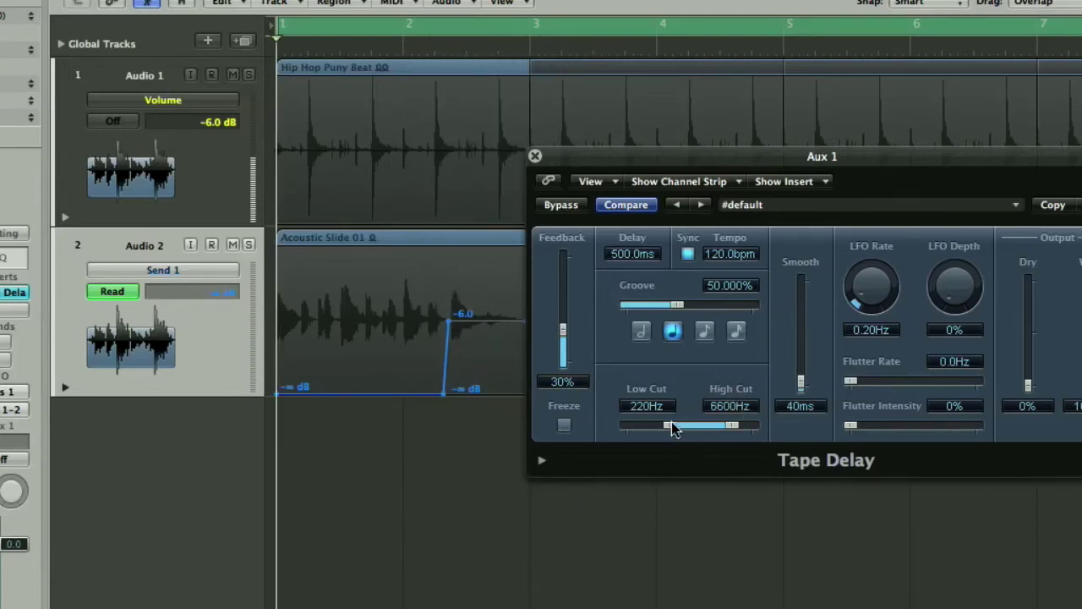
pyautogui.moveTo(671, 423); pyautogui.dragTo(687, 425)
pyautogui.press('space')
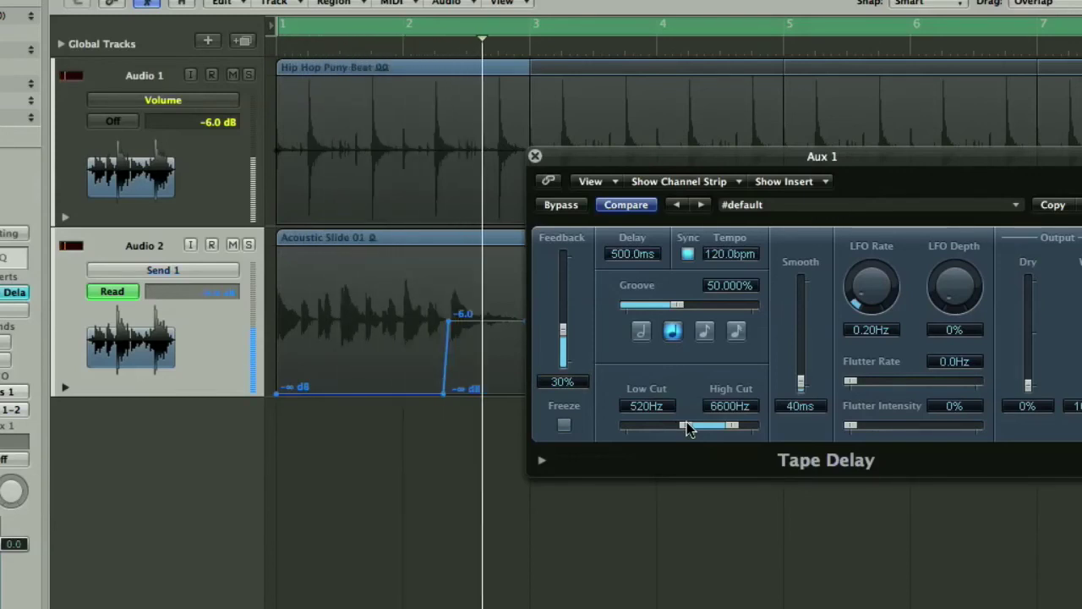
# - Close the Tape Delay and add a −6 dB send rise at the second riff's end near bar 5
pyautogui.click(536, 156)
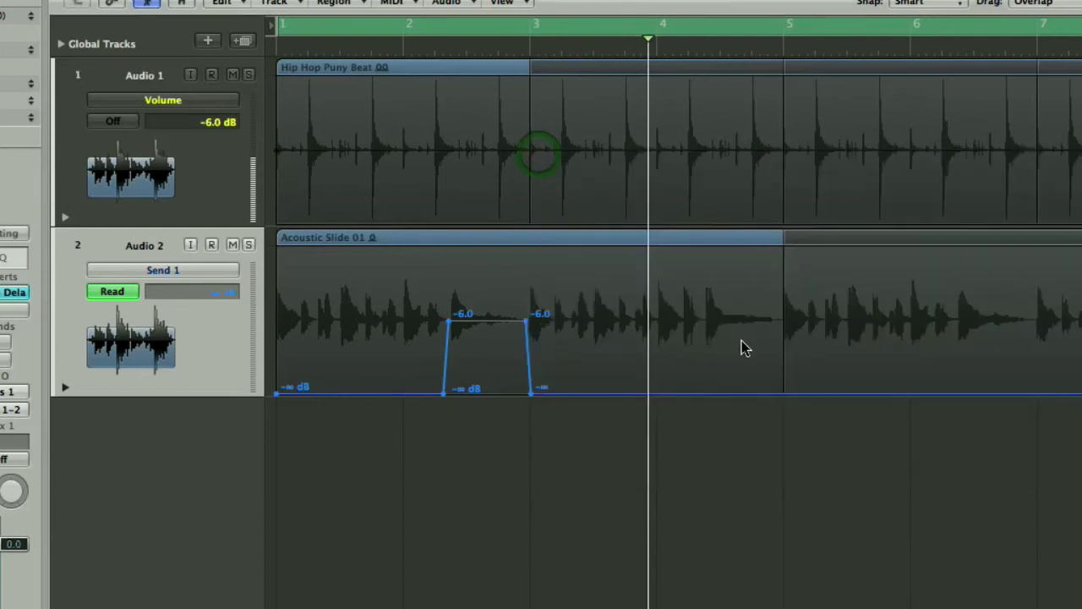
pyautogui.moveTo(706, 393); pyautogui.dragTo(704, 319)
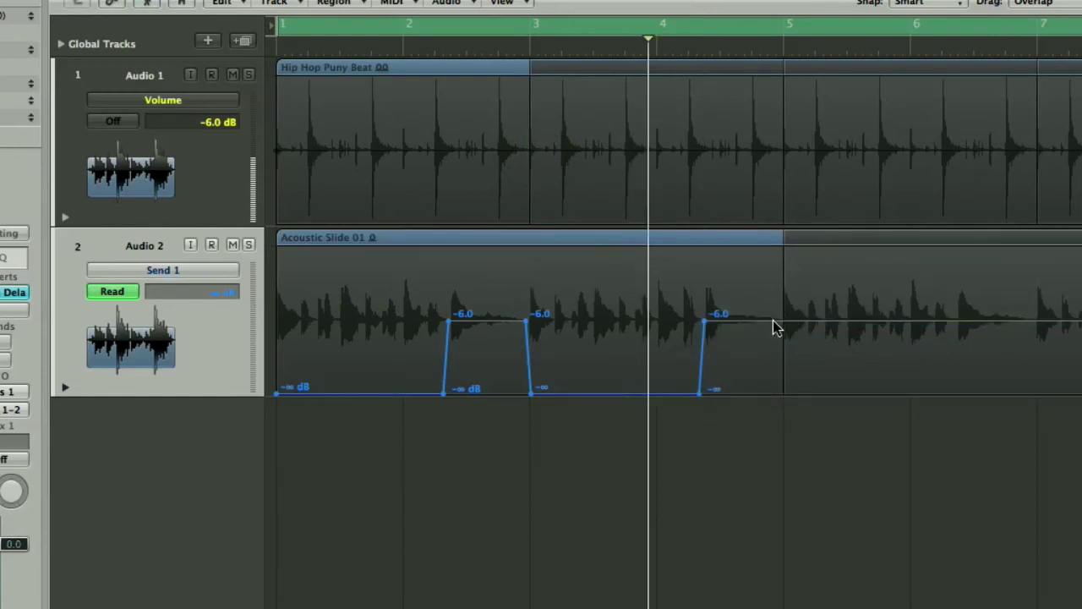
pyautogui.moveTo(789, 322); pyautogui.dragTo(817, 426)
pyautogui.hscroll(5, 819, 427)
pyautogui.hscroll(-5, 819, 426)
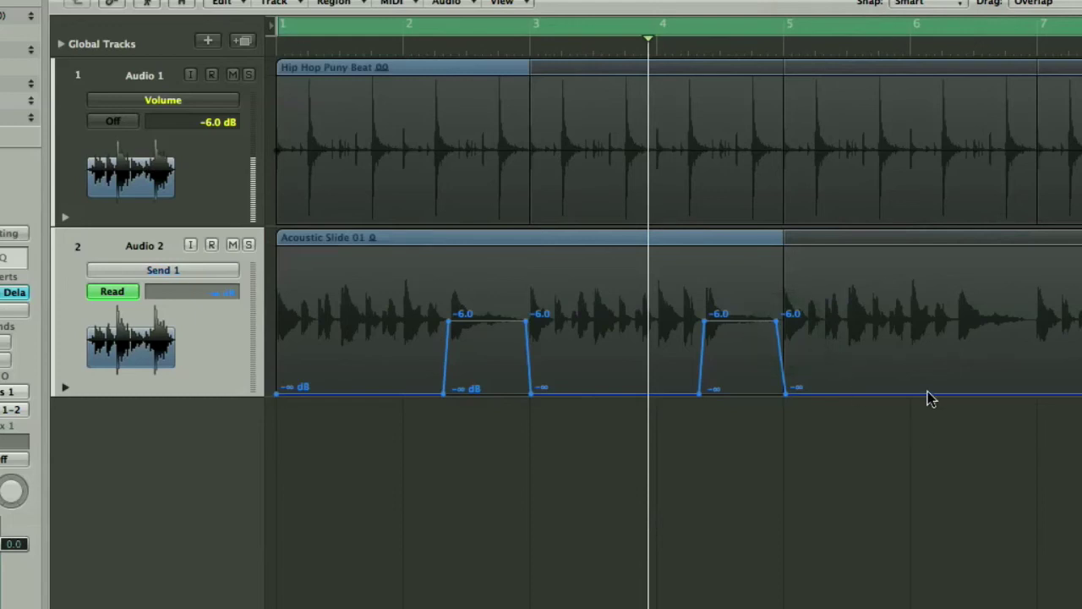
# - Add the −6 dB send rise at the third riff's end, dropping back to −∞ after bar 7
pyautogui.moveTo(945, 396); pyautogui.dragTo(956, 326)
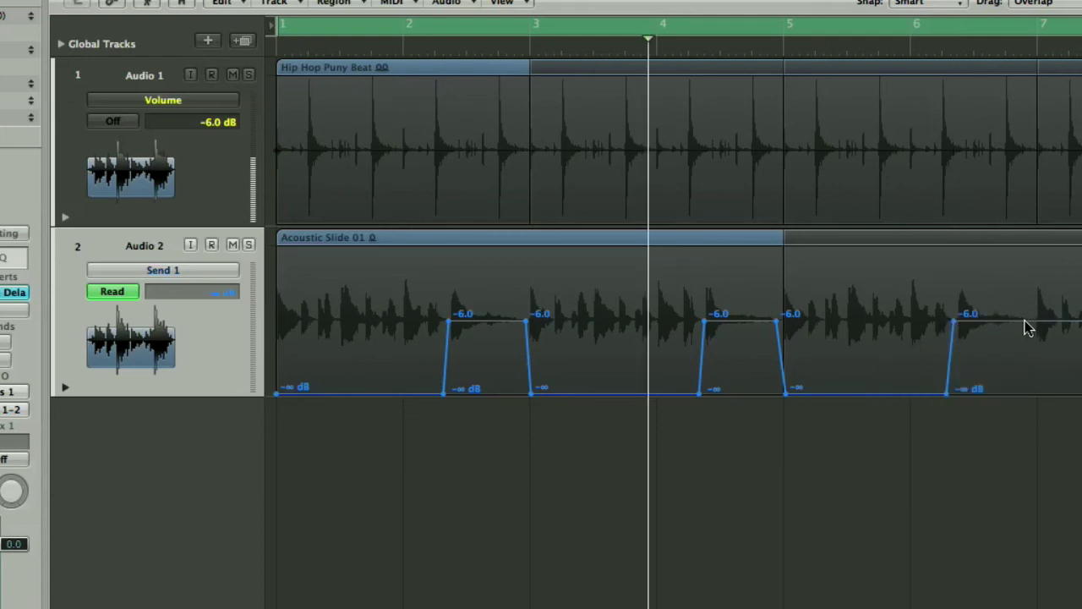
pyautogui.click(1032, 322)
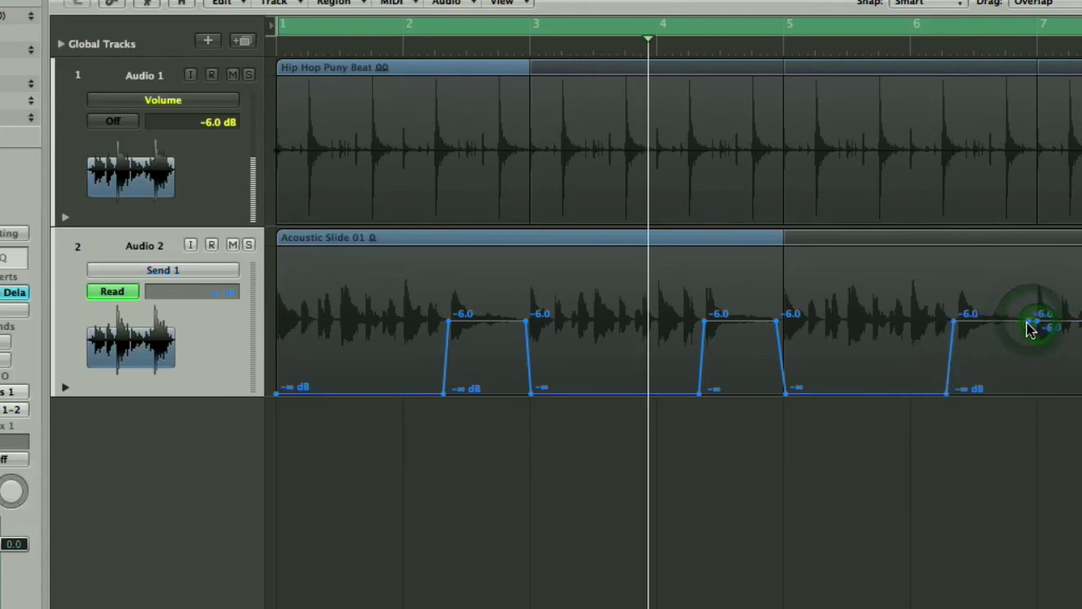
pyautogui.moveTo(1037, 322); pyautogui.dragTo(1028, 423)
pyautogui.hscroll(5, 1024, 428)
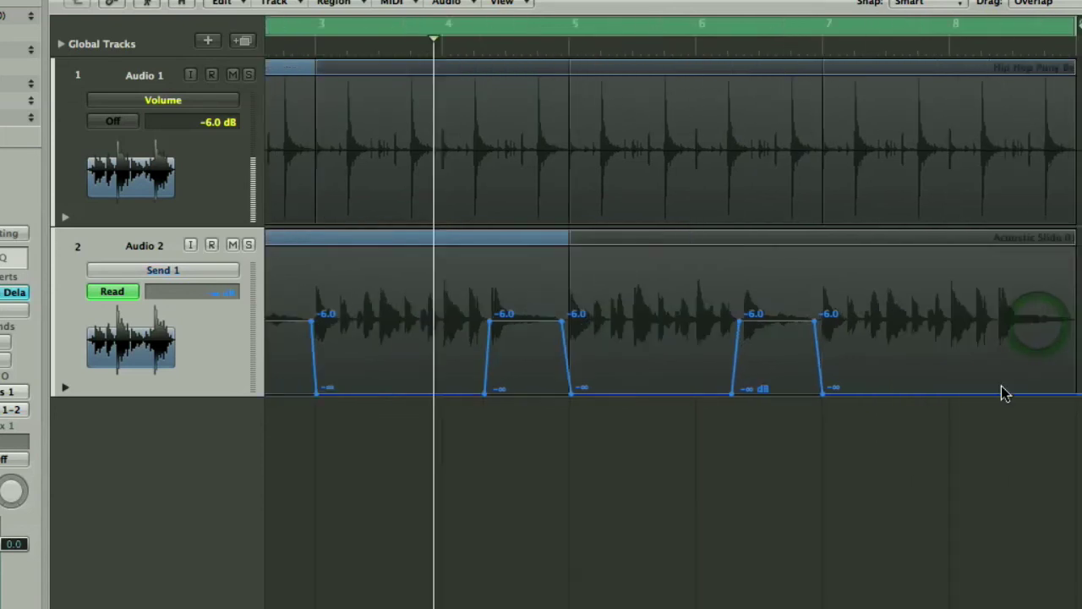
pyautogui.click(995, 352)
pyautogui.moveTo(968, 375); pyautogui.dragTo(999, 318)
# - Turn off Cycle and play the arrangement from the start
pyautogui.click(966, 28)
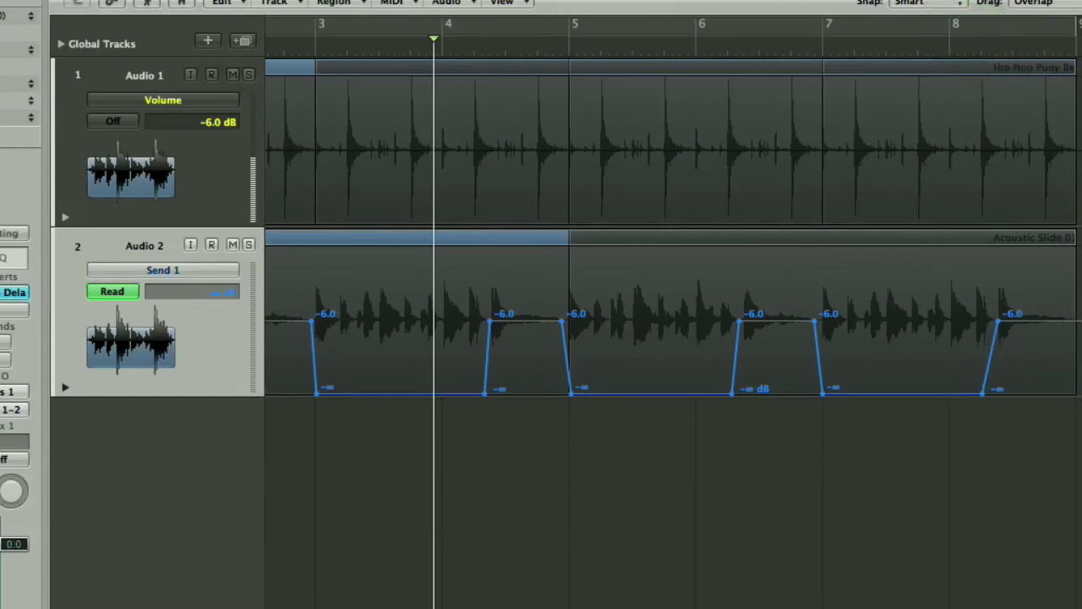
pyautogui.press('Return')
pyautogui.press('space')
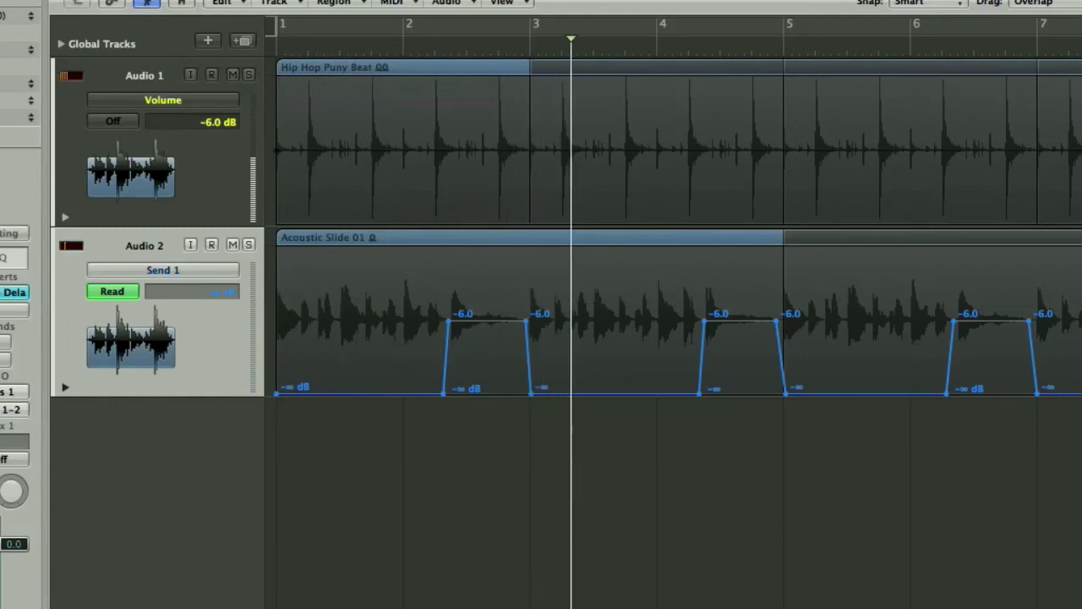
# - Raise the Aux 1 Tape Delay Feedback from 30% to 45%, then return the playhead to the project start
pyautogui.click(11, 291)
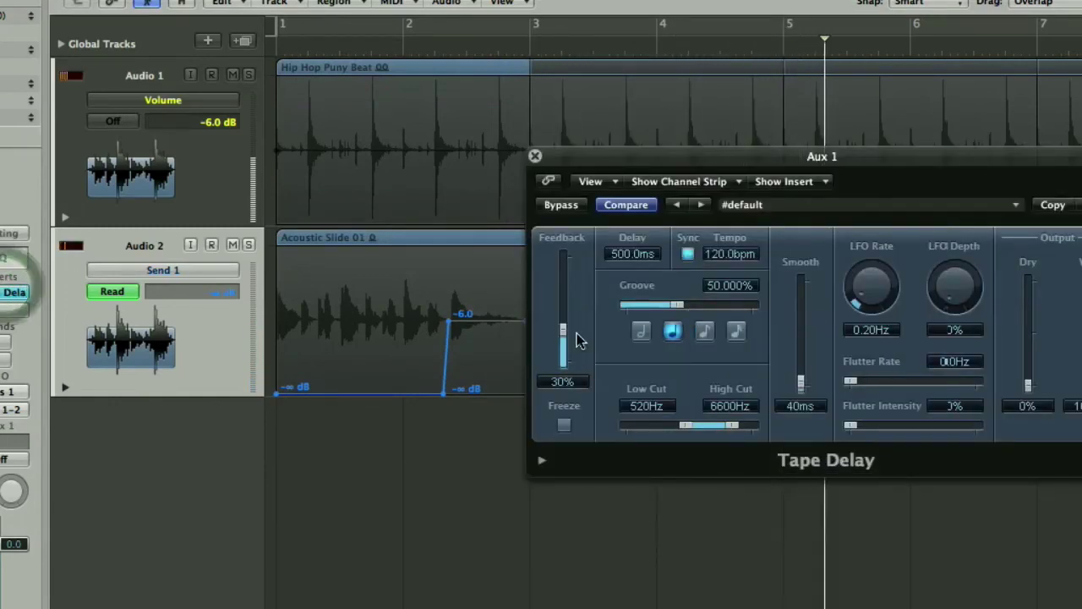
pyautogui.moveTo(567, 333); pyautogui.dragTo(567, 315)
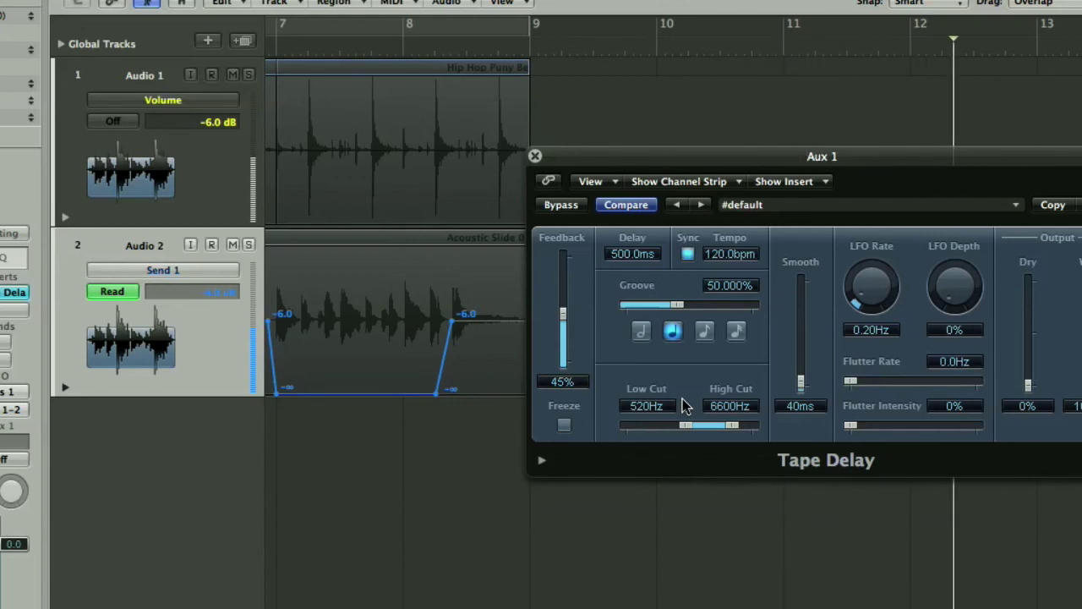
pyautogui.press('Return')
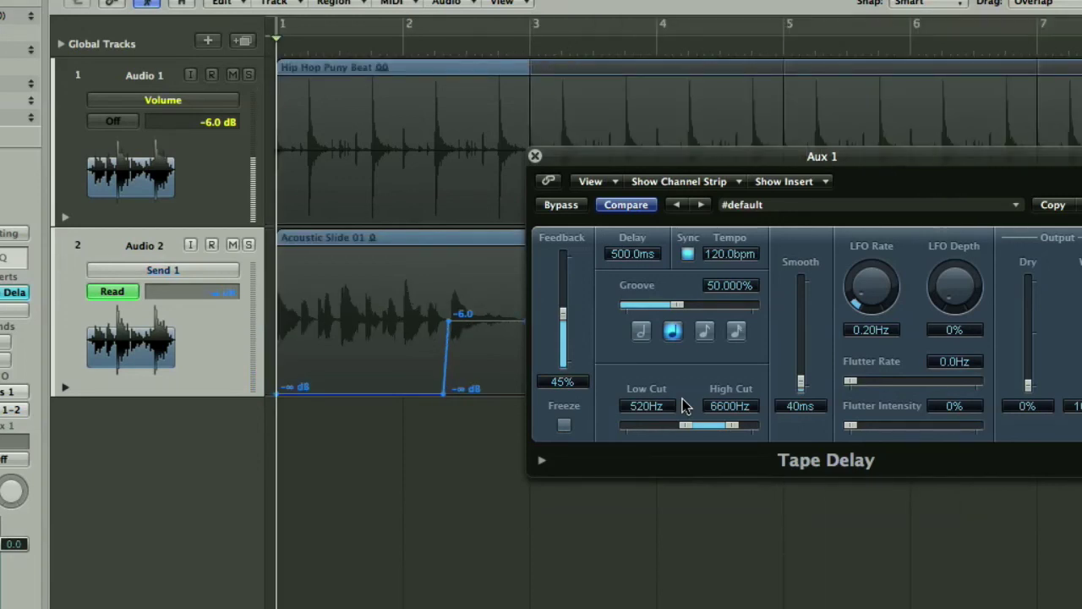